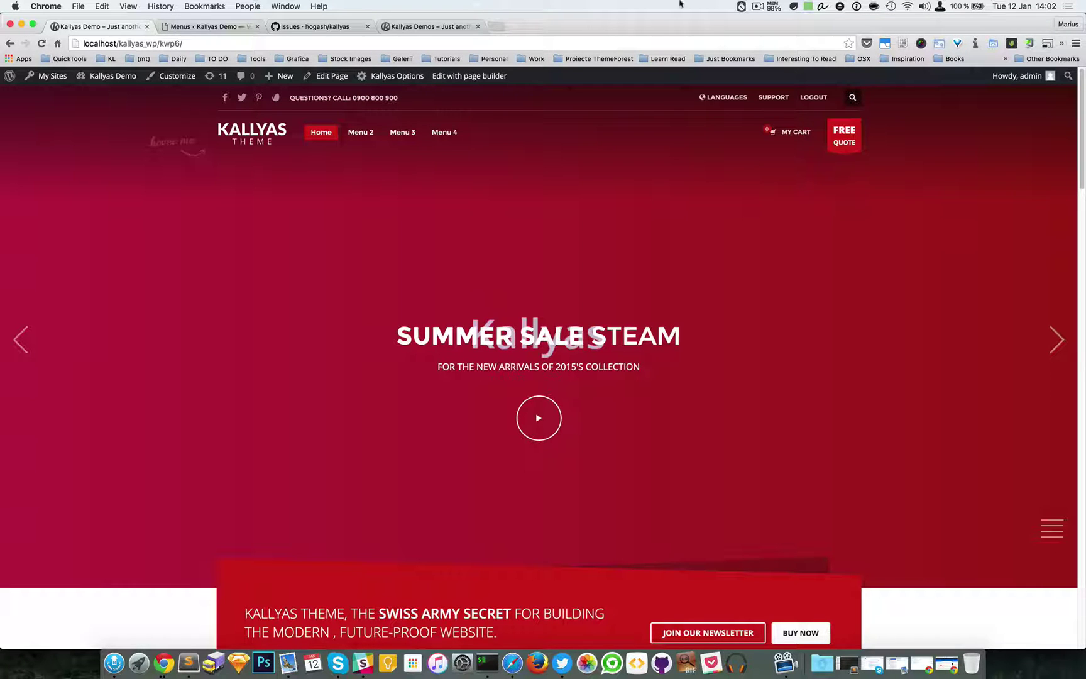
On the official Kallyas demo, open and close the FREE QUOTE popup and scroll the page.
left_click(416, 25)
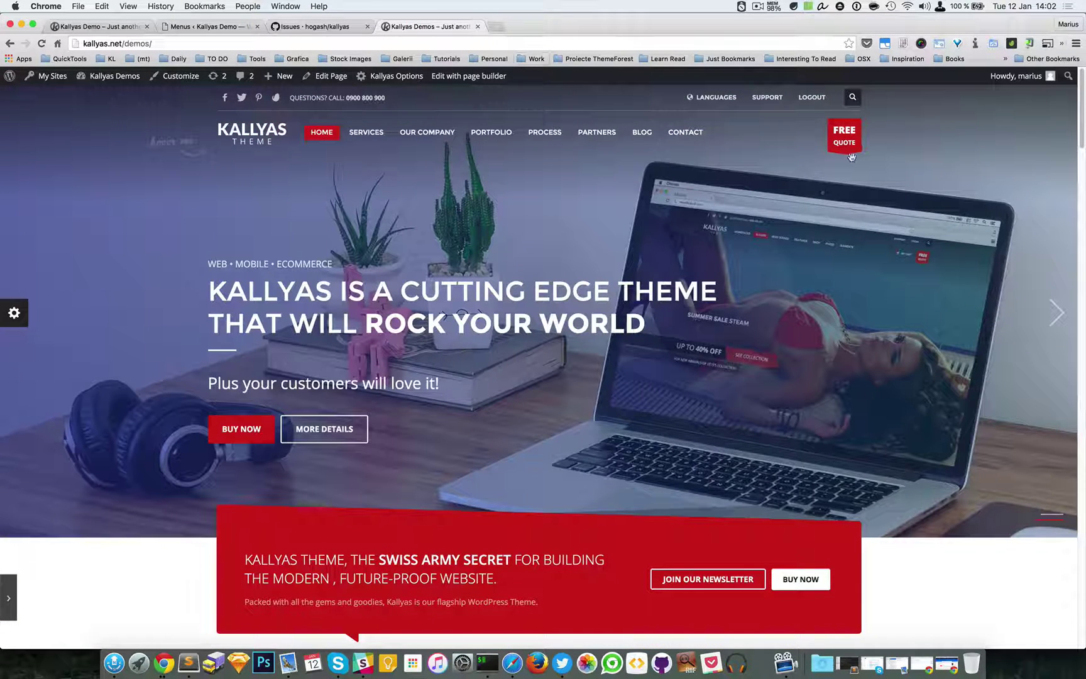
left_click(854, 139)
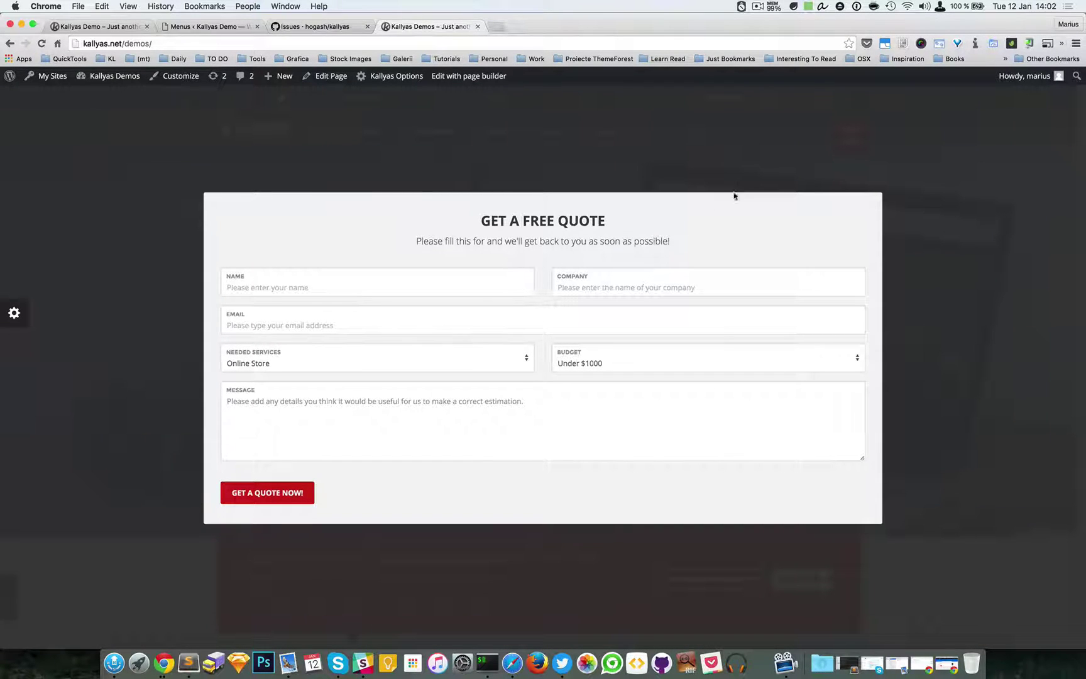
left_click(875, 186)
scroll(855, 396, "down", 3)
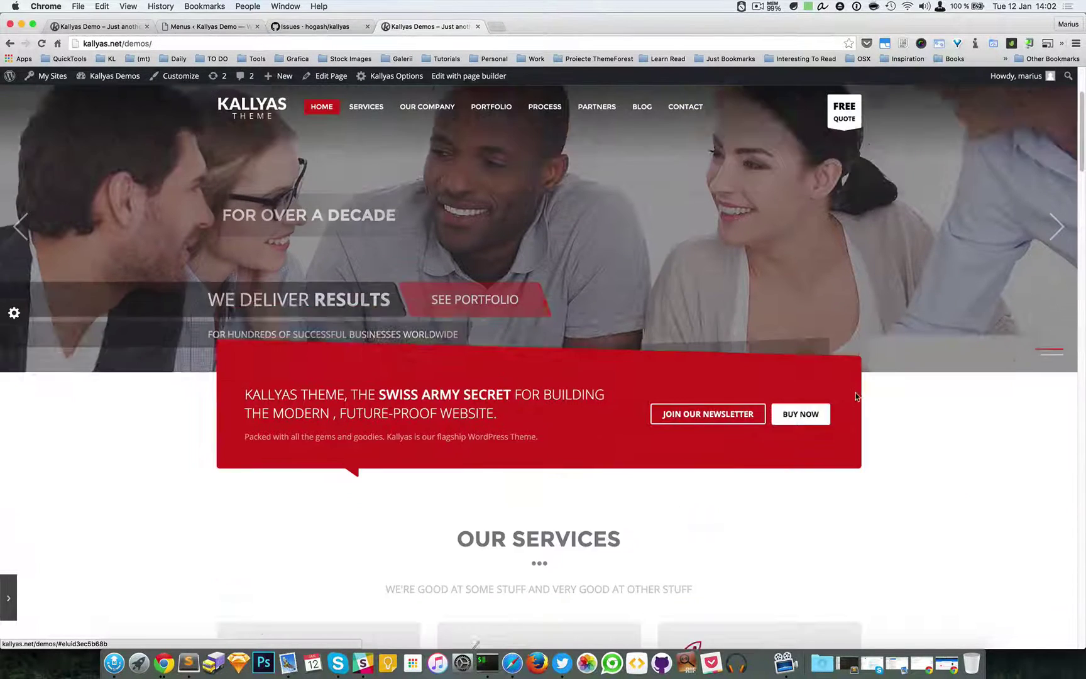
scroll(842, 384, "down", 2)
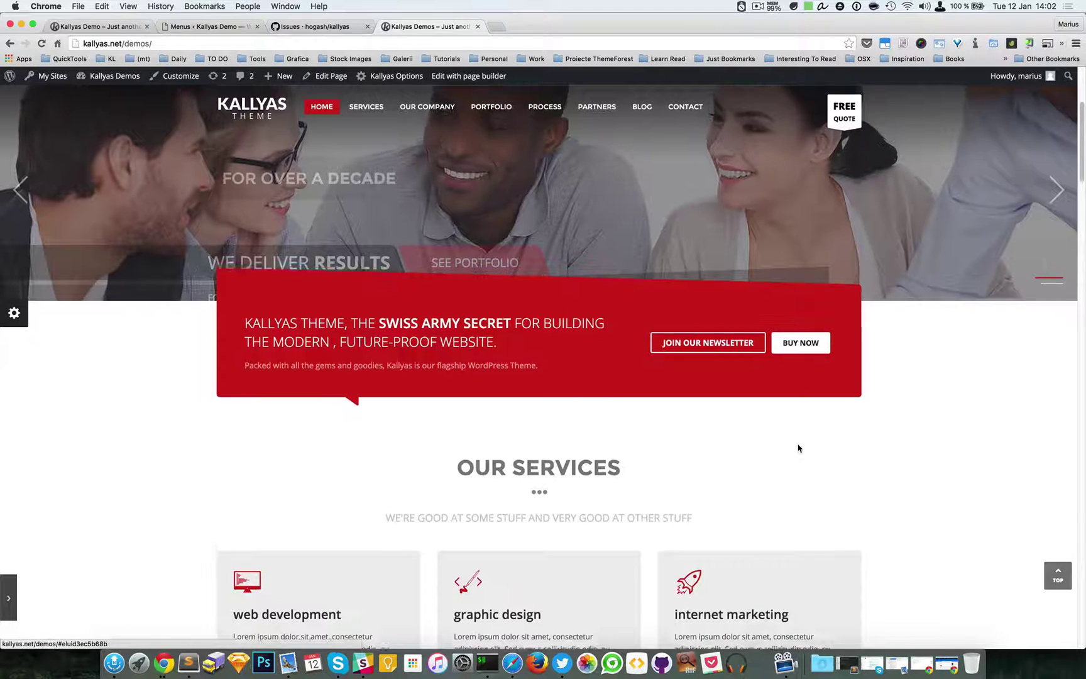
scroll(797, 446, "up", 5)
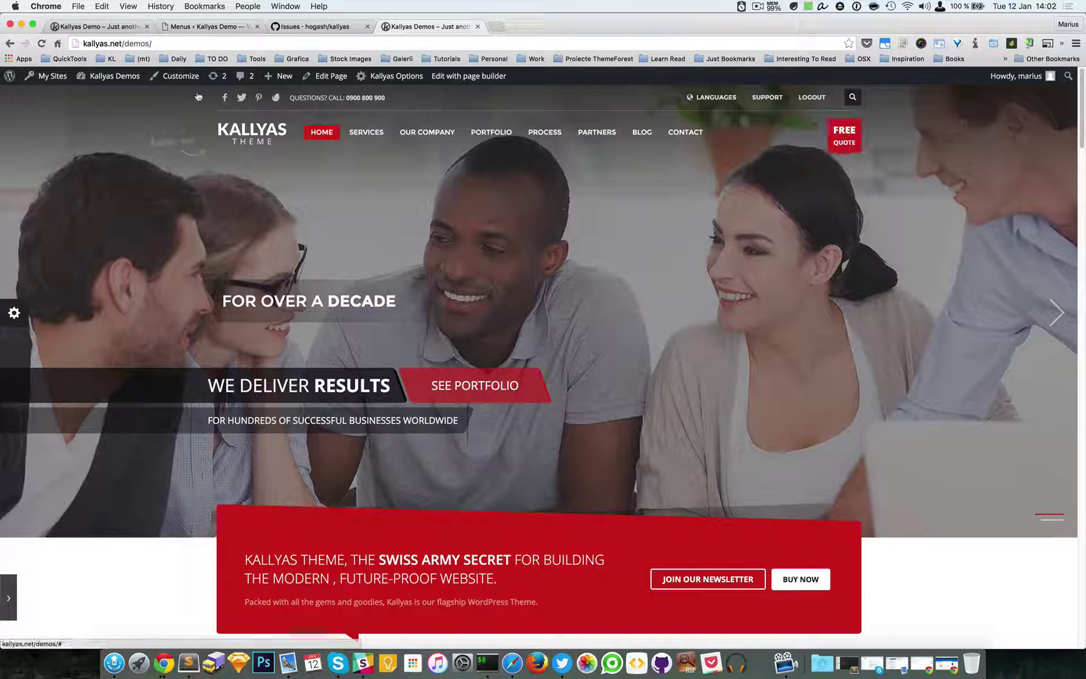
Back on the local site, try FREE QUOTE, scroll down, and launch Edit with page builder.
left_click(104, 26)
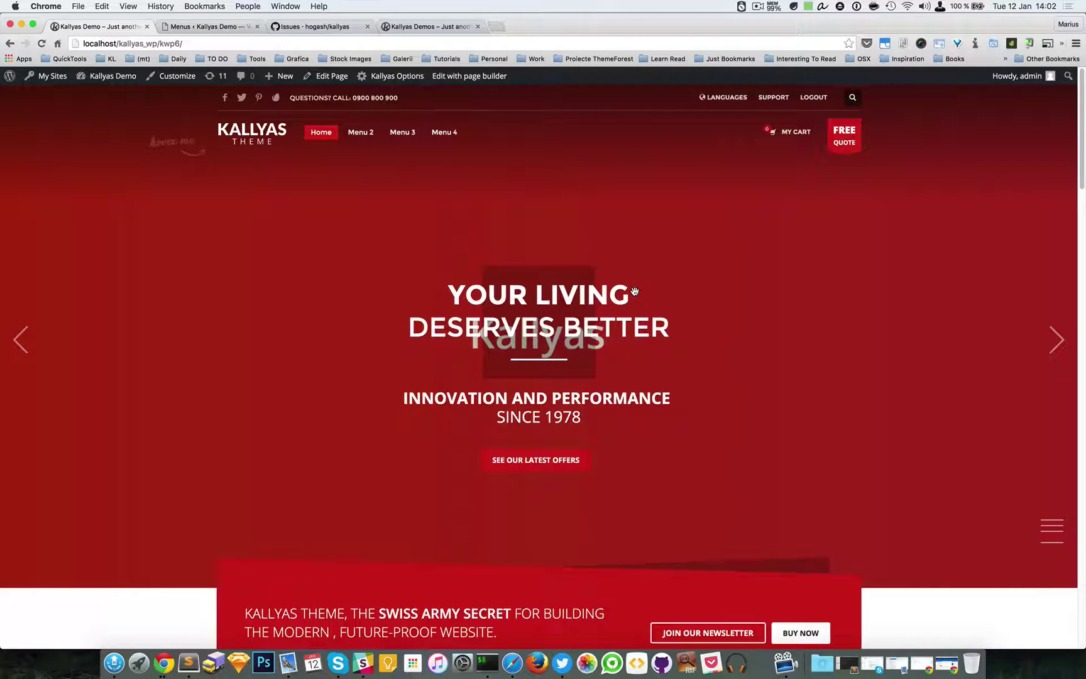
left_click(848, 144)
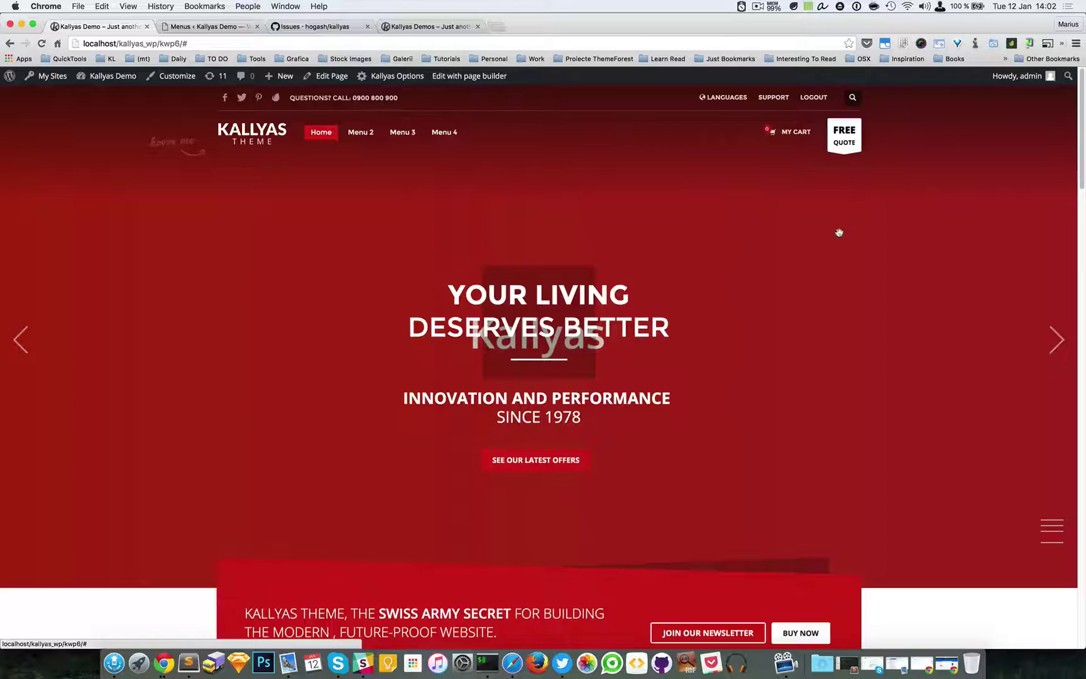
scroll(858, 193, "down", 15)
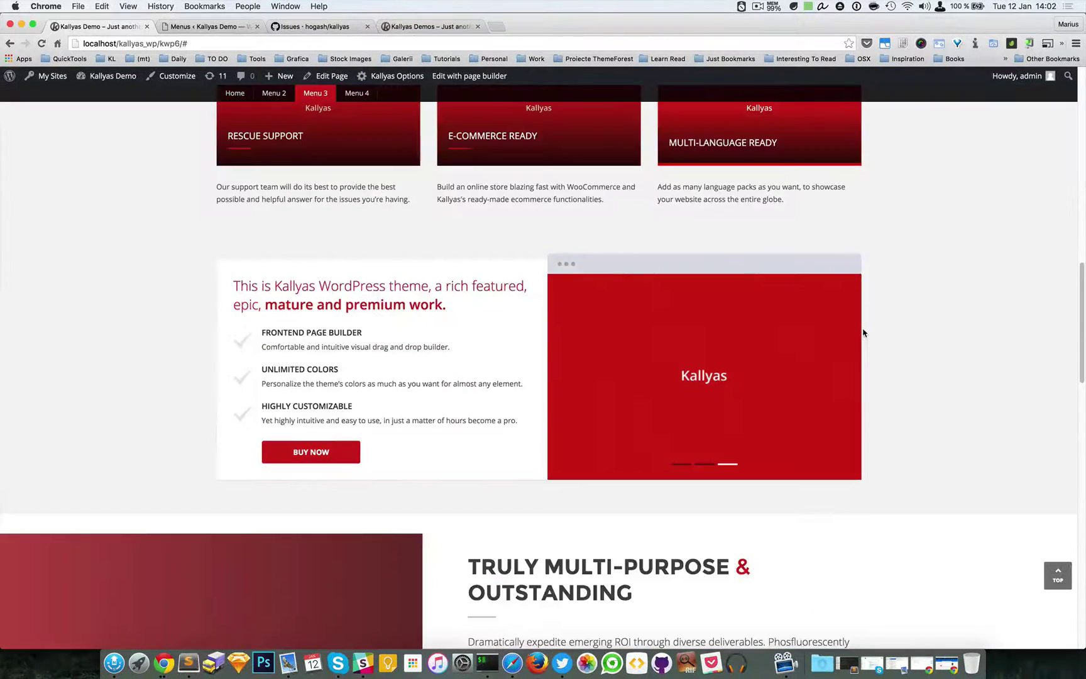
scroll(863, 333, "down", 10)
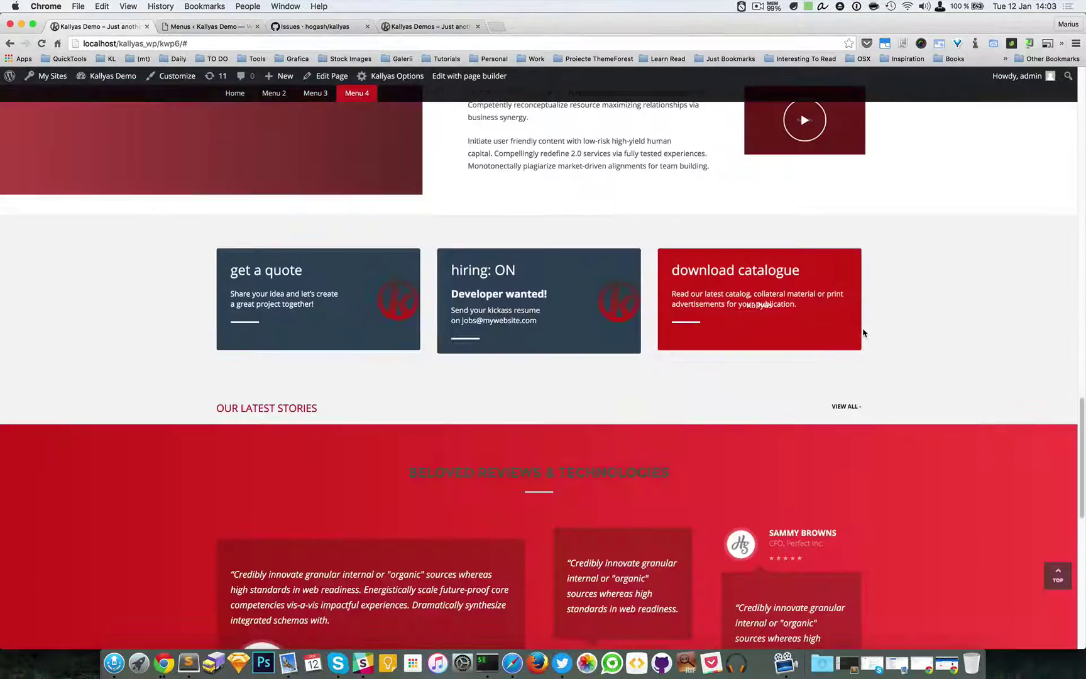
left_click(469, 76)
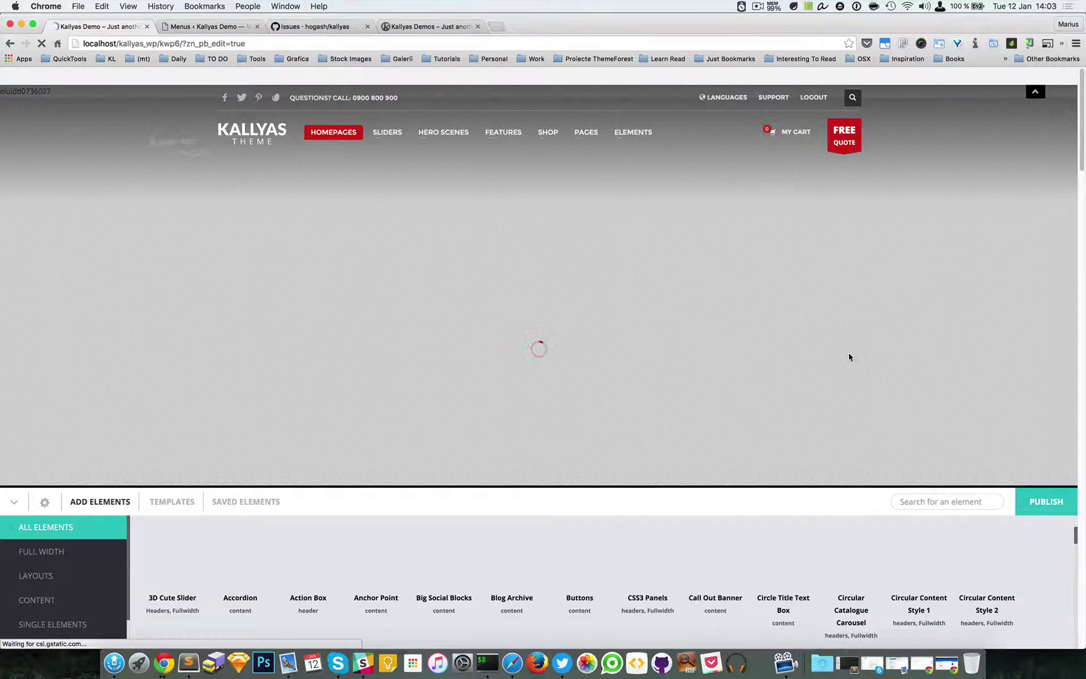
Scroll the loaded builder page to the get a quote, hiring and download catalogue cards.
scroll(849, 333, "down", 10)
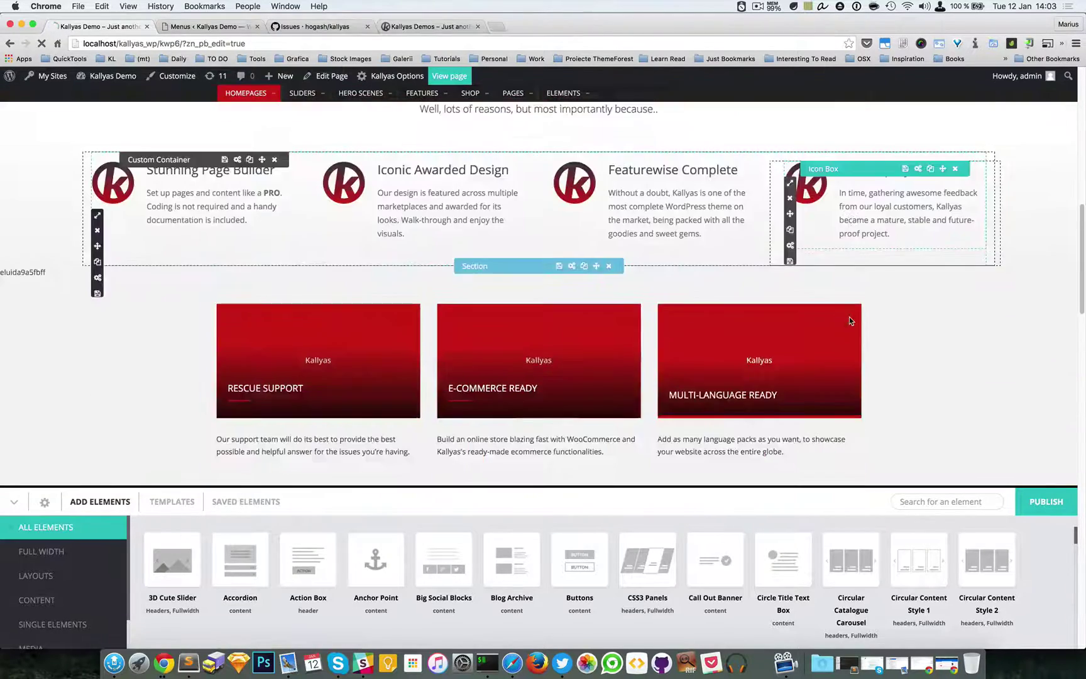
scroll(849, 317, "down", 15)
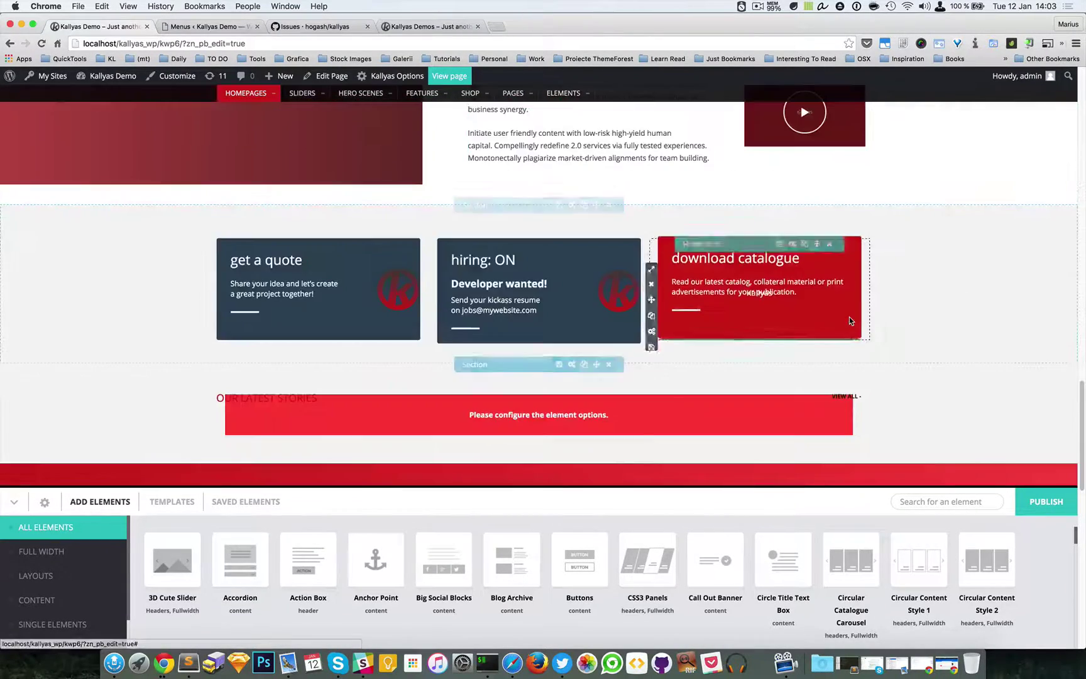
scroll(849, 316, "up", 5)
scroll(849, 316, "down", 6)
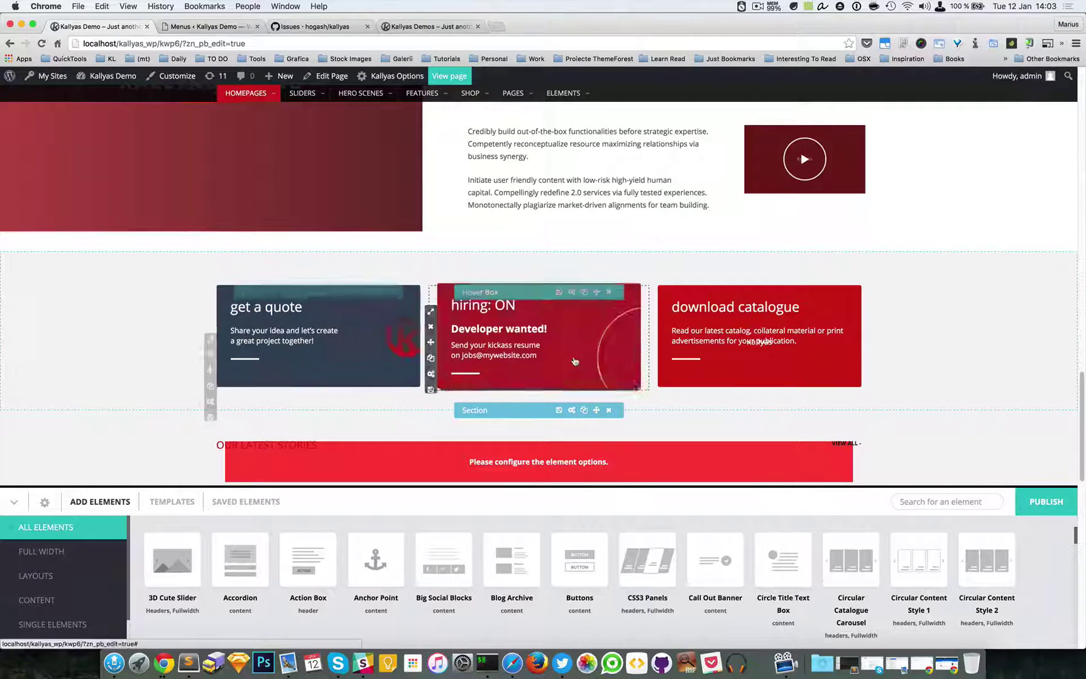
In the cards section's Advanced options, enable the INLINE Modal Window.
left_click(572, 410)
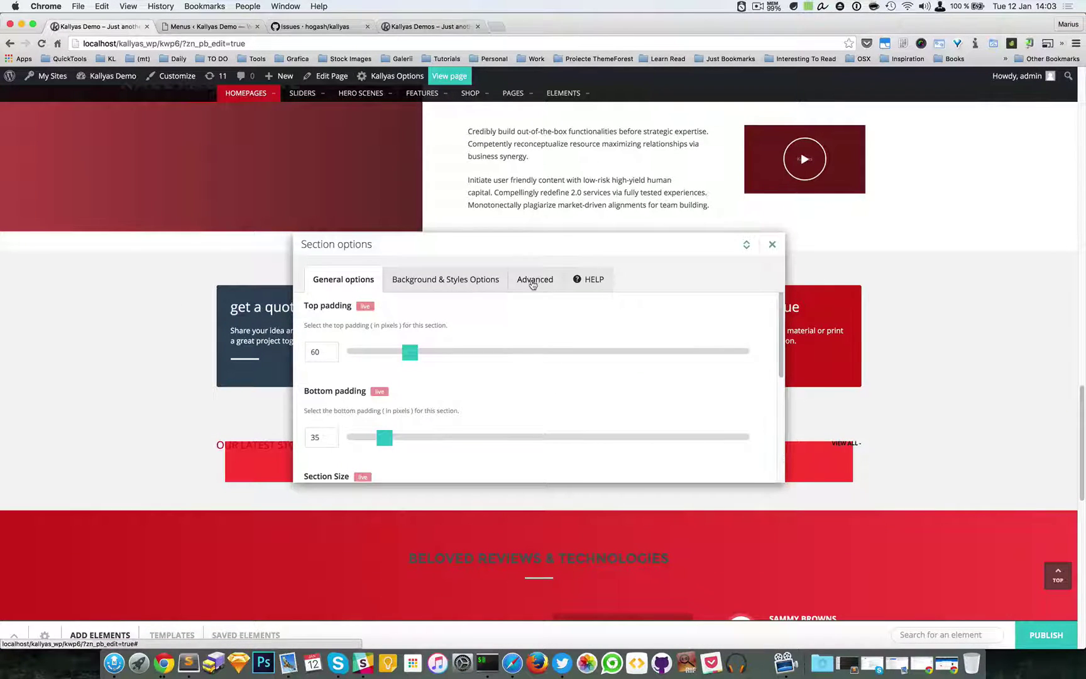
left_click(533, 282)
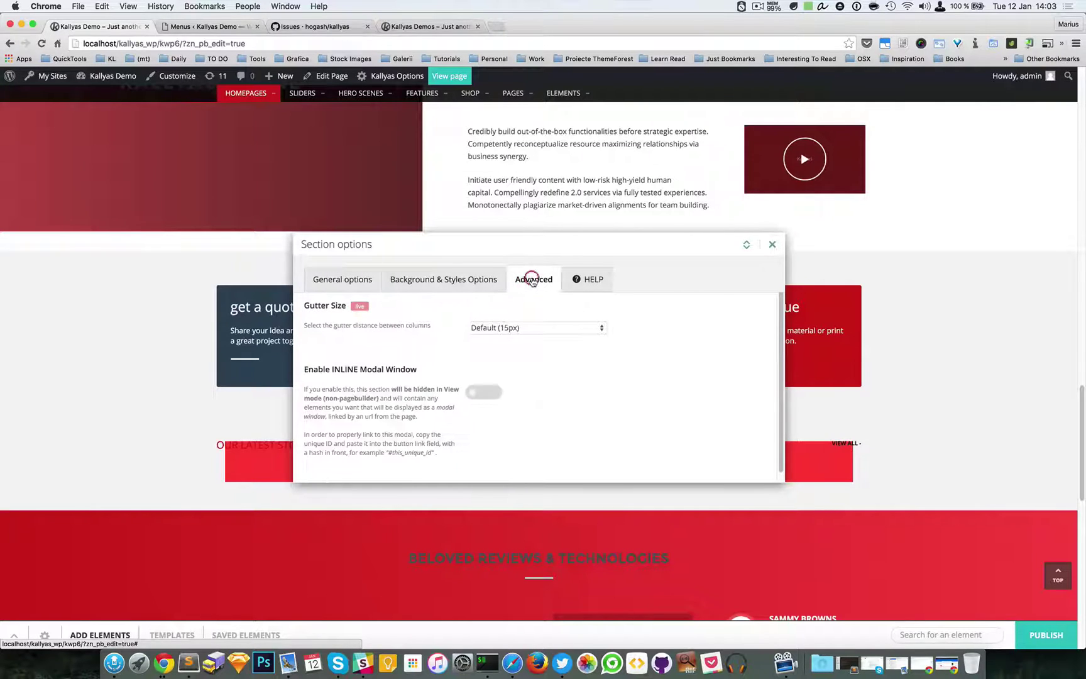
mouse_move(302, 370)
left_mouse_down()
mouse_move(417, 371)
mouse_move(303, 372)
left_mouse_up()
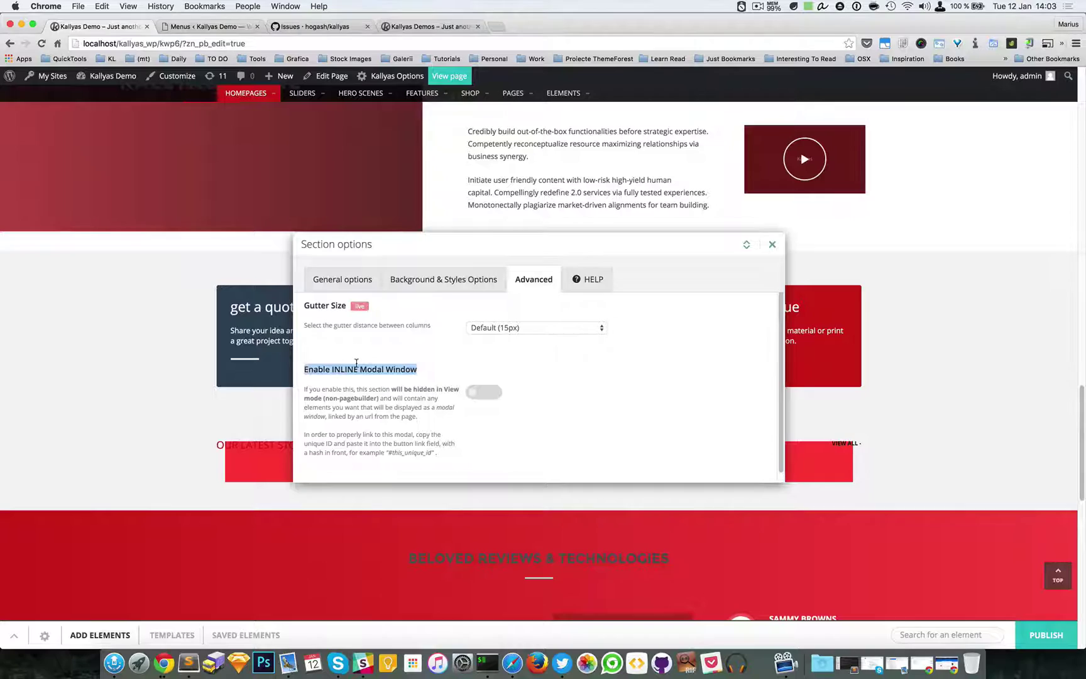
left_click(393, 371)
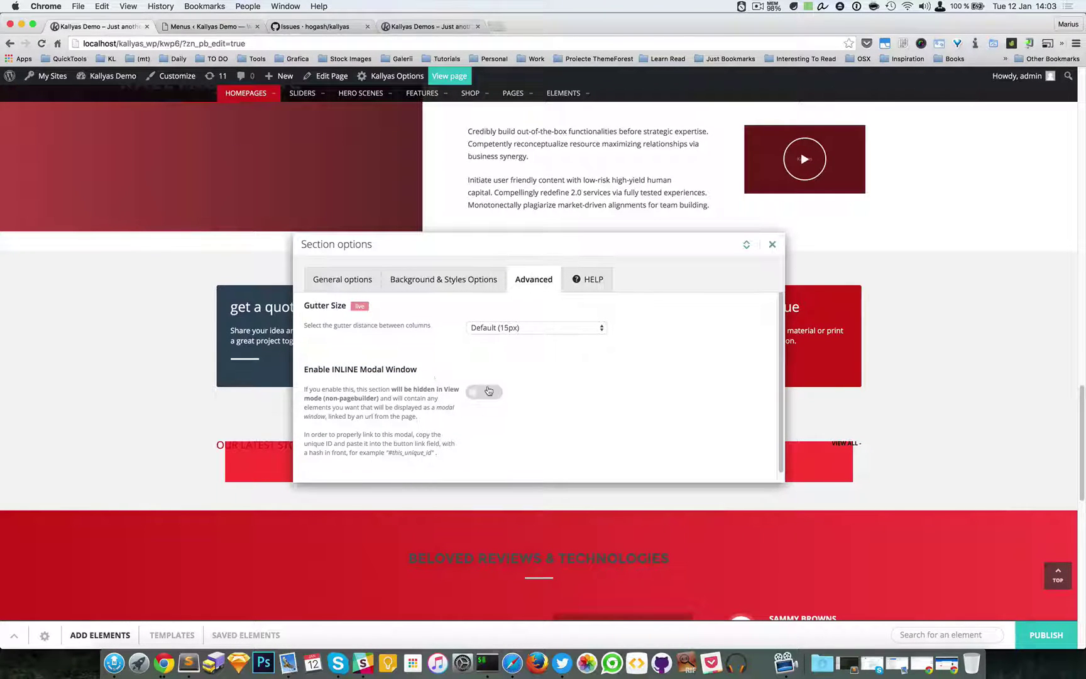
left_click(488, 390)
scroll(558, 387, "down", 3)
scroll(558, 387, "down", 2)
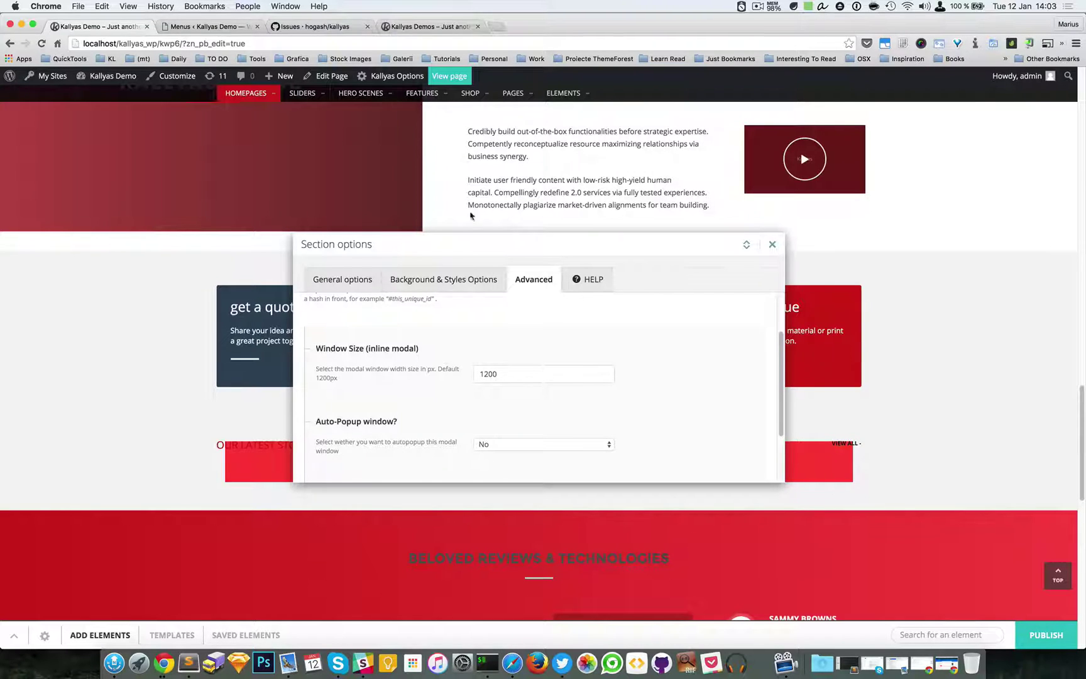
Confirm the 1200 window size and leave Auto-Popup set to No.
left_click(487, 375)
double_click(487, 375)
left_click(484, 376)
scroll(489, 377, "down", 2)
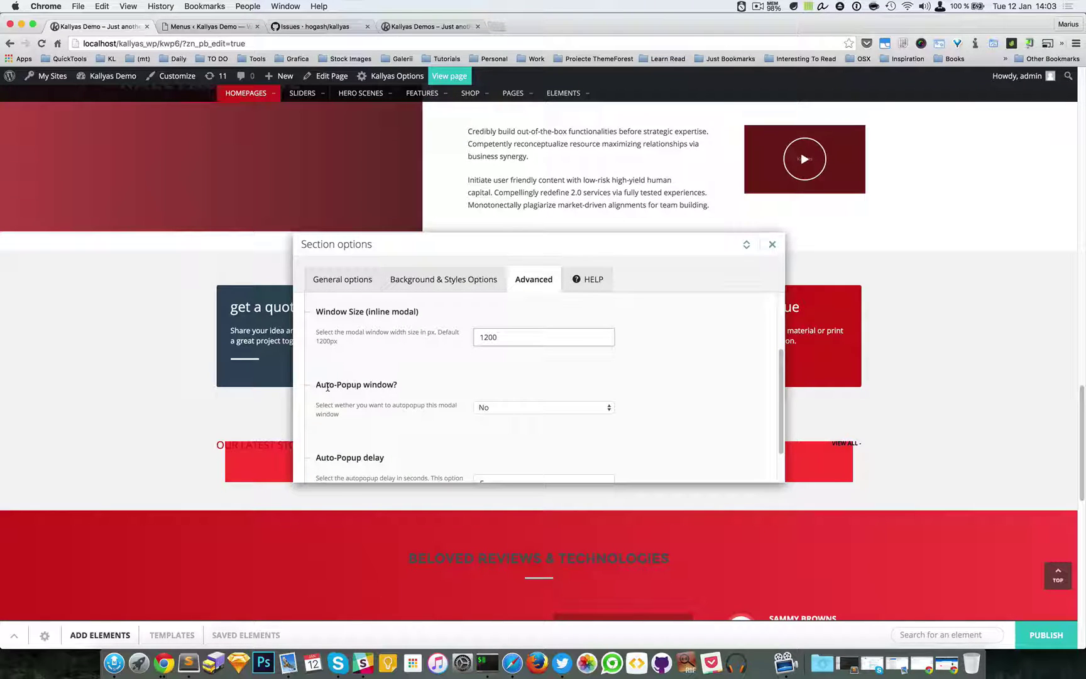
left_click(523, 406)
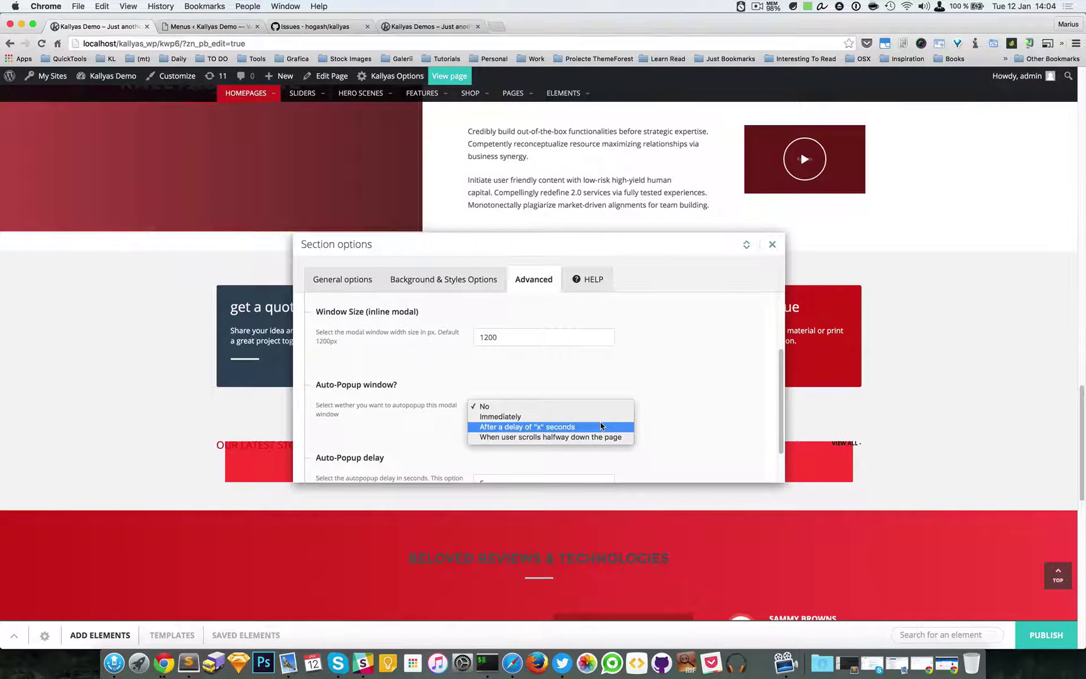
left_click(700, 393)
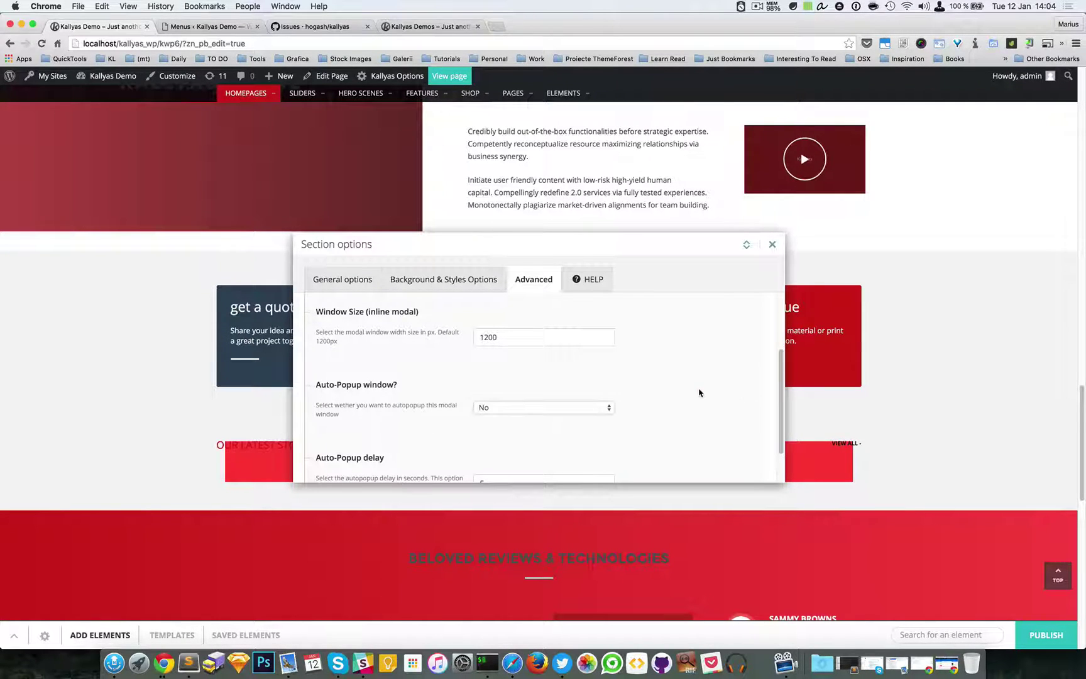
scroll(694, 393, "down", 2)
scroll(695, 393, "up", 8)
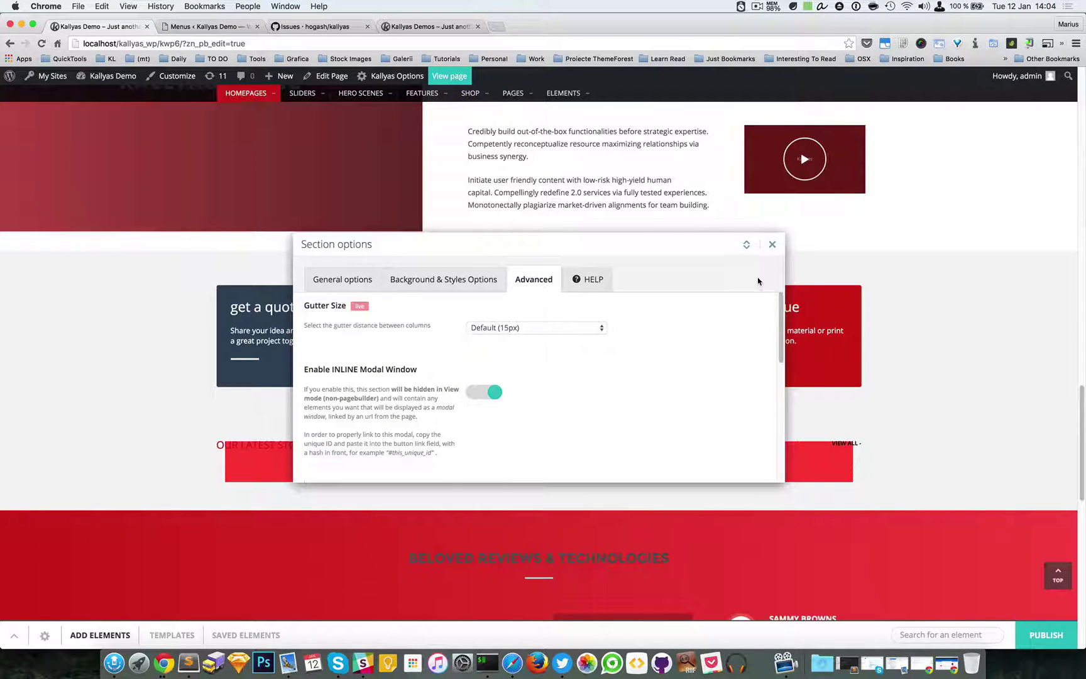
Close the section options, publish the page, and open the live page via View page.
left_click(745, 243)
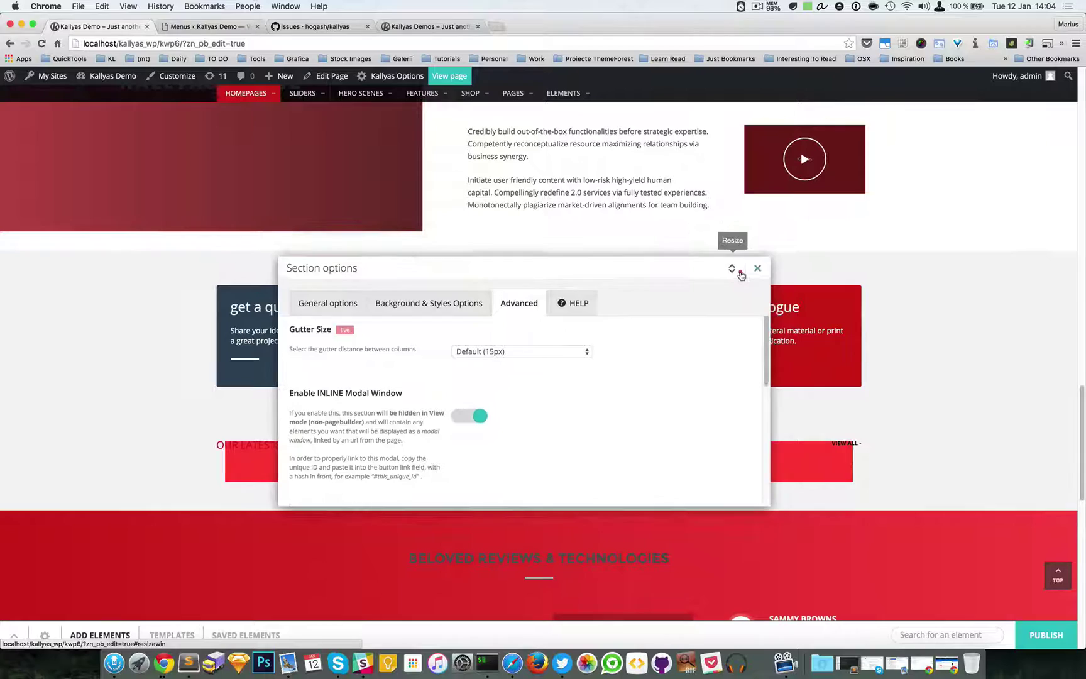
left_click(757, 162)
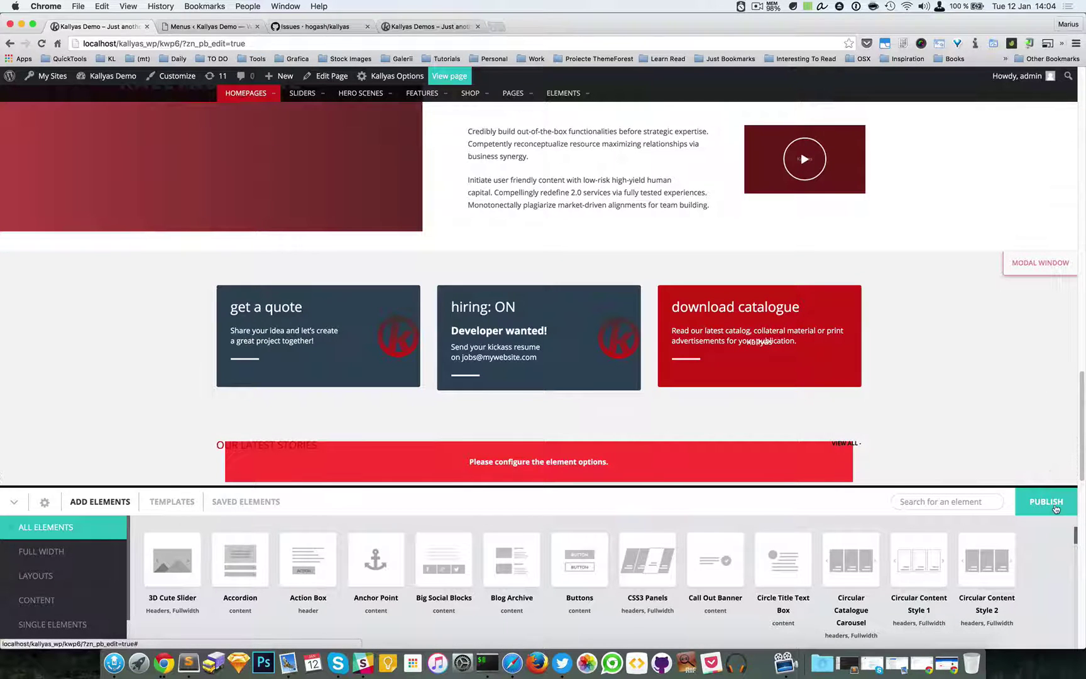
left_click(1056, 508)
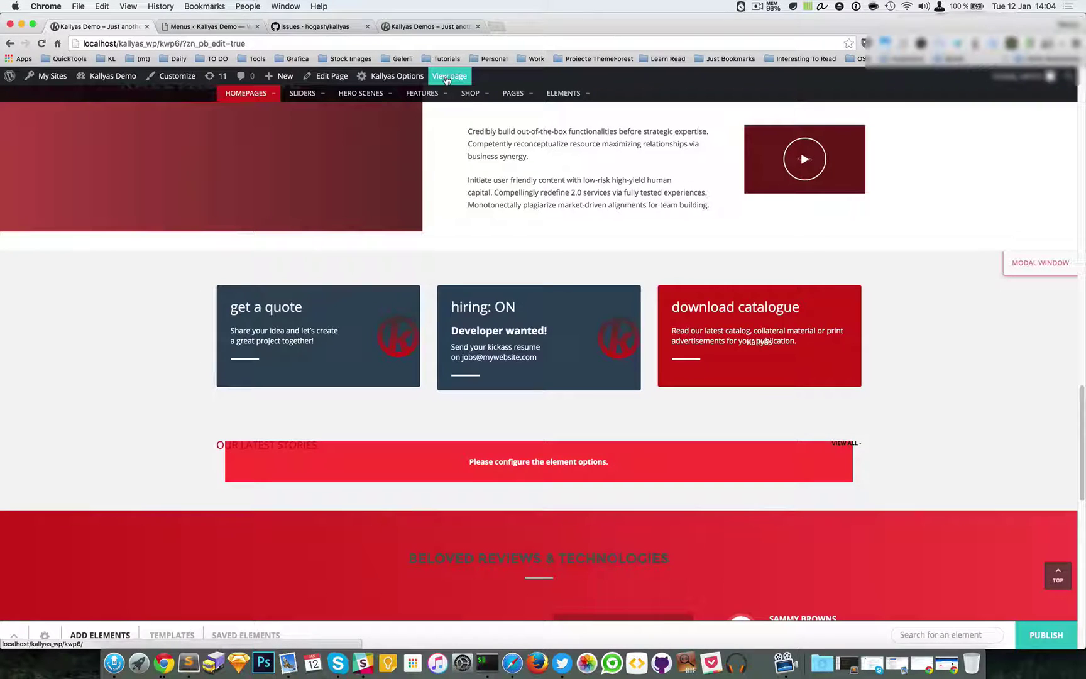
left_click(451, 76, "super")
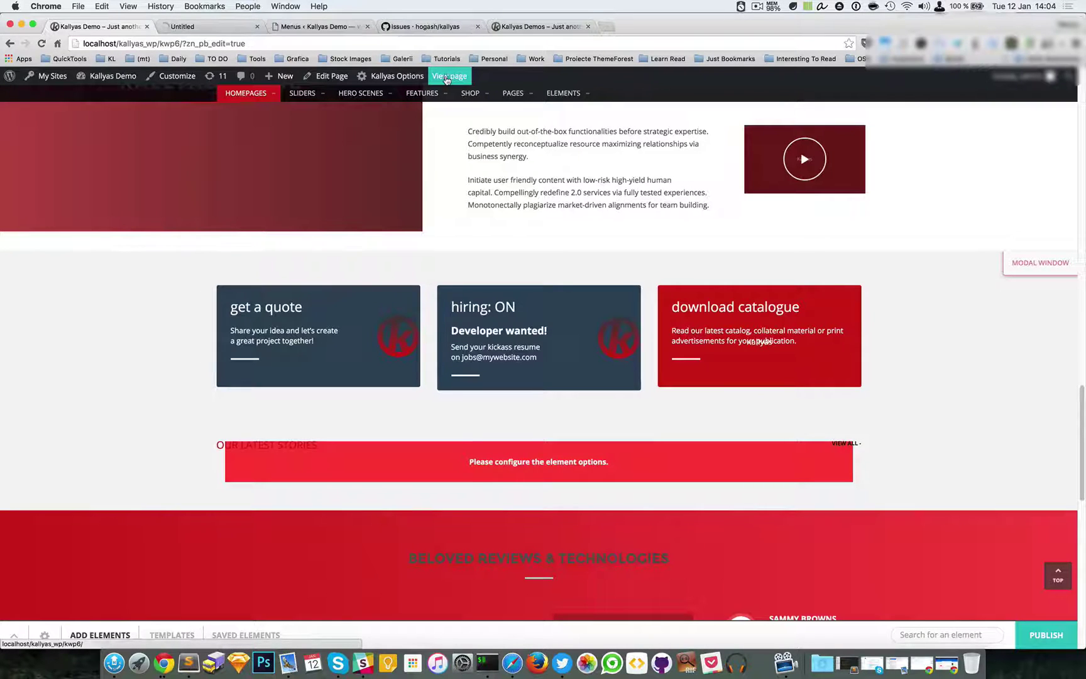
Check the live page no longer shows the cards row, then return to the builder tab.
left_click(205, 26)
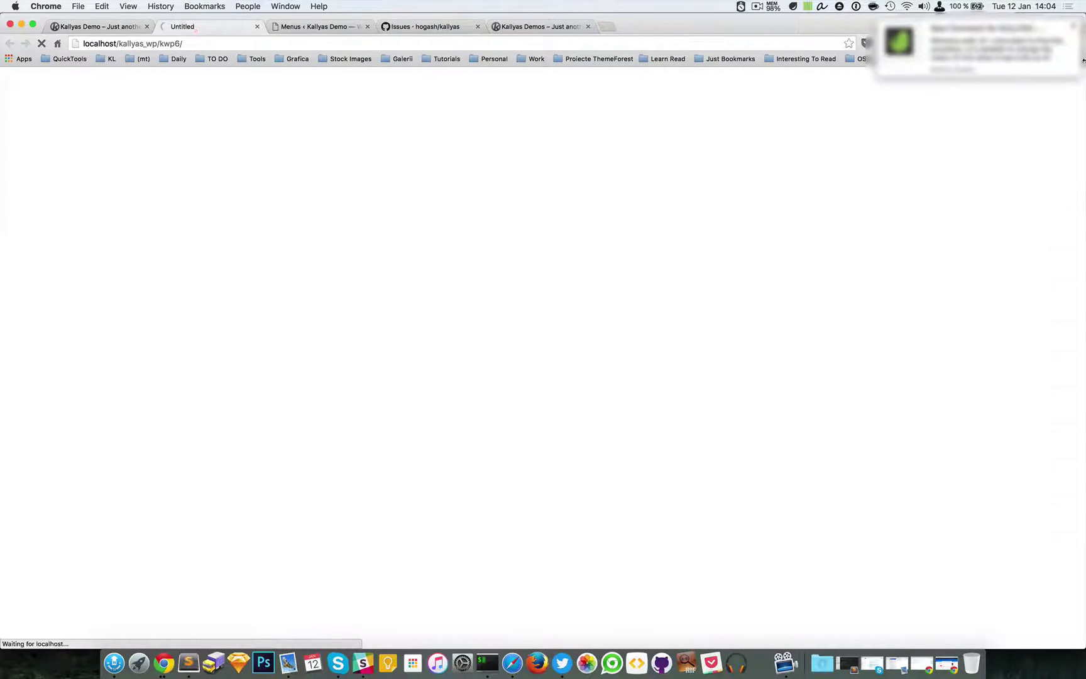
left_click(1073, 31)
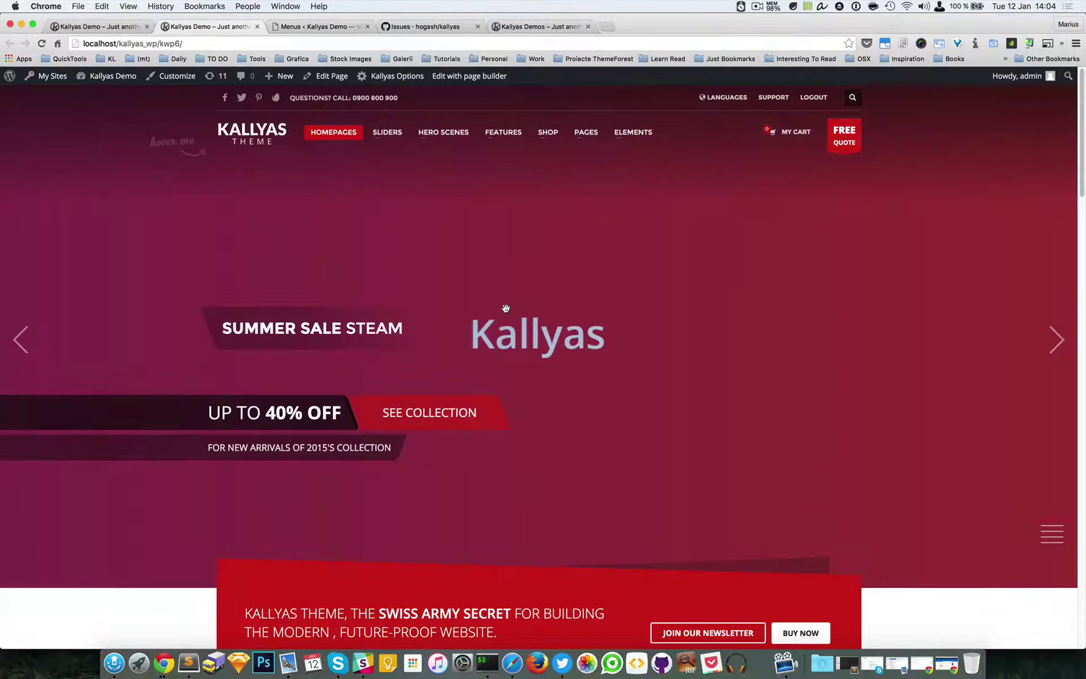
scroll(506, 307, "down", 10)
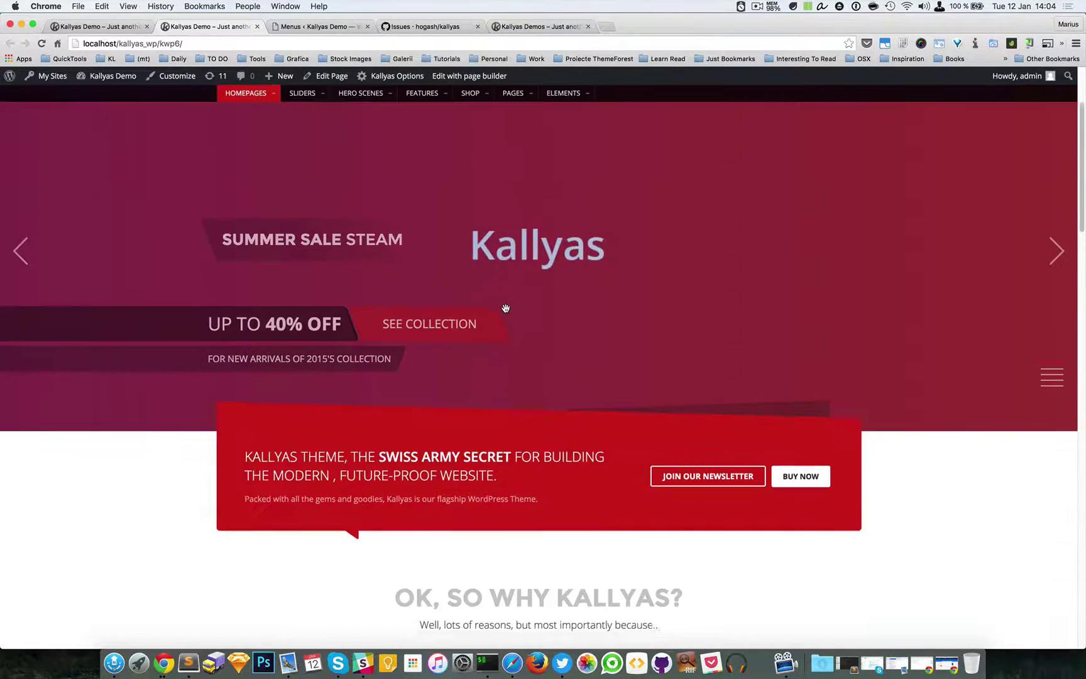
scroll(506, 308, "down", 10)
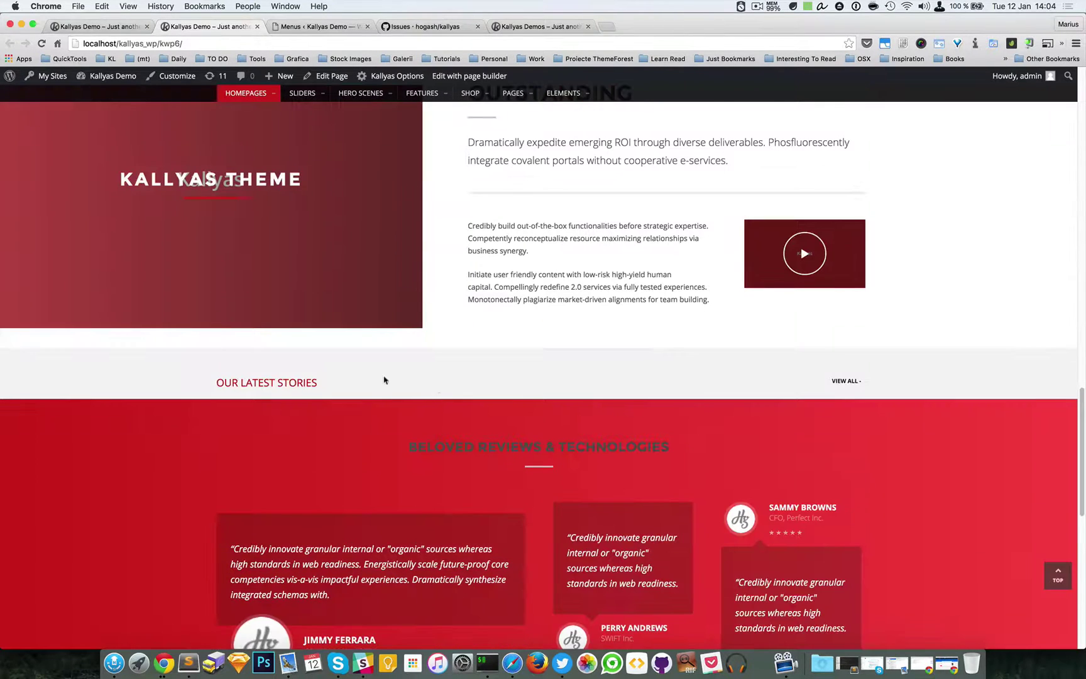
scroll(568, 391, "down", 1)
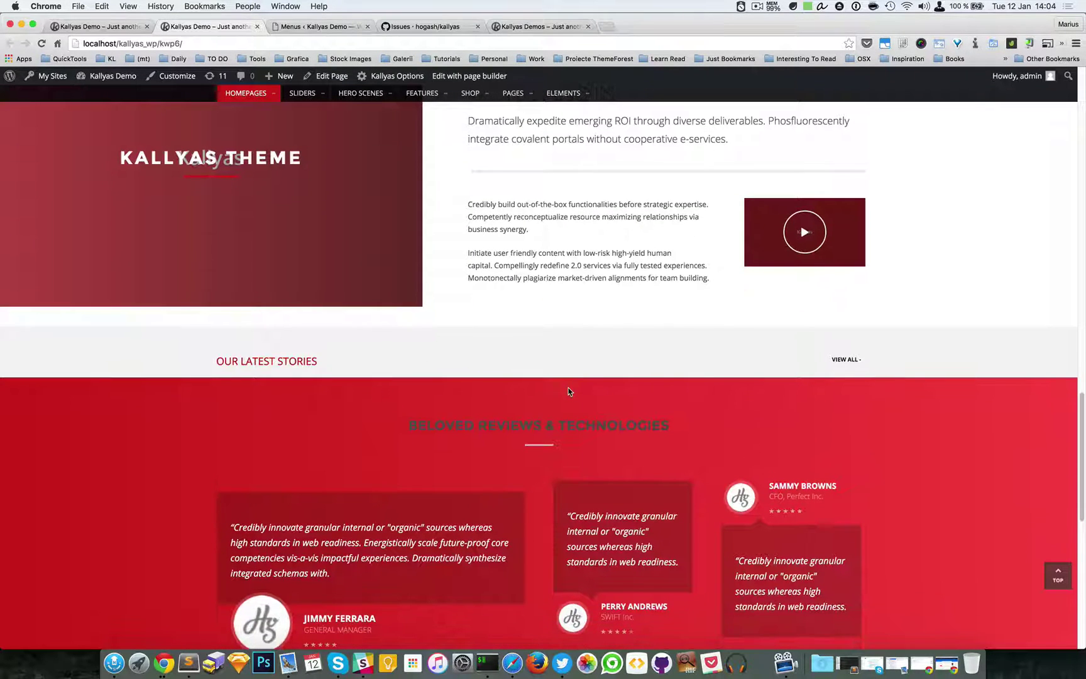
left_click(119, 26)
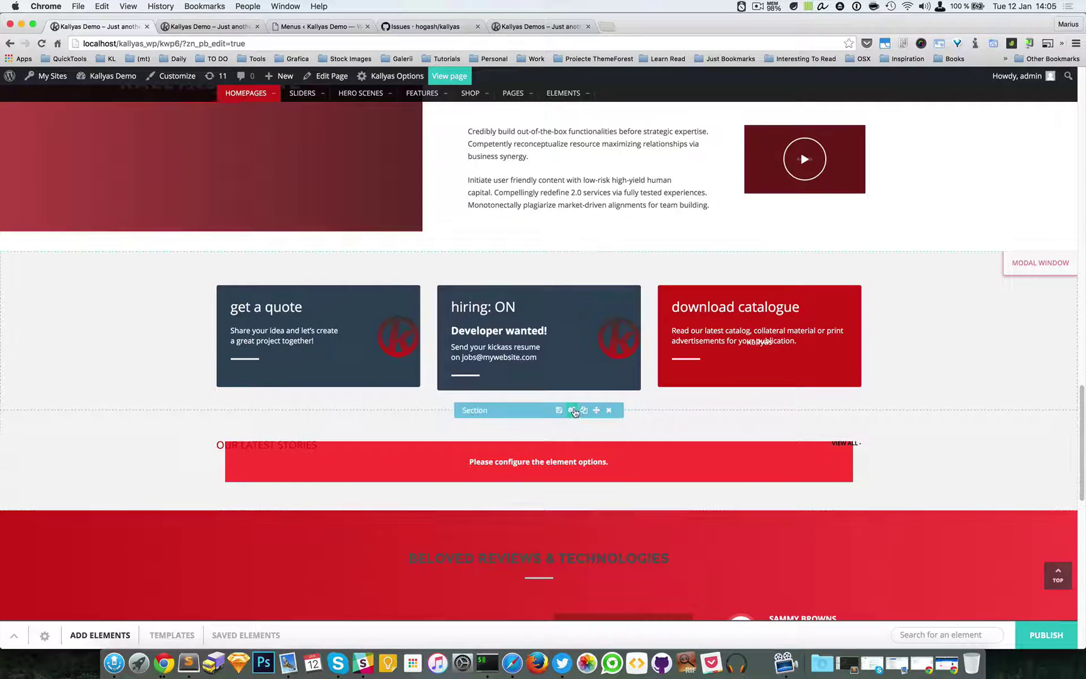
Copy the section's unique ID eluid350c7d28 from its HELP options and close them.
left_click(572, 411)
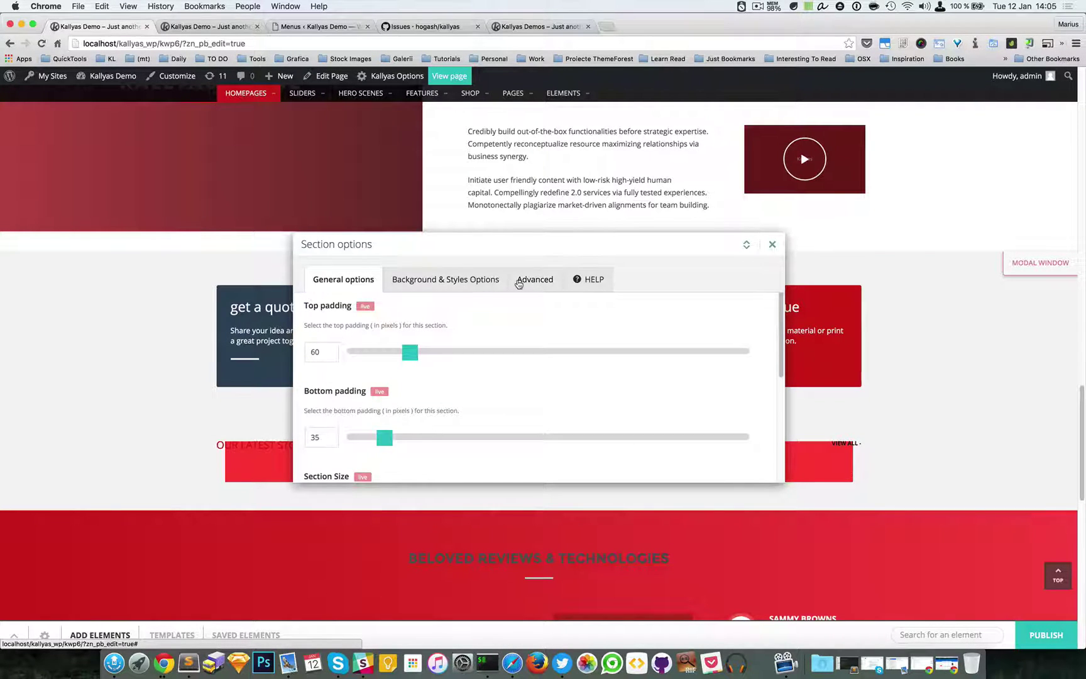
left_click(521, 284)
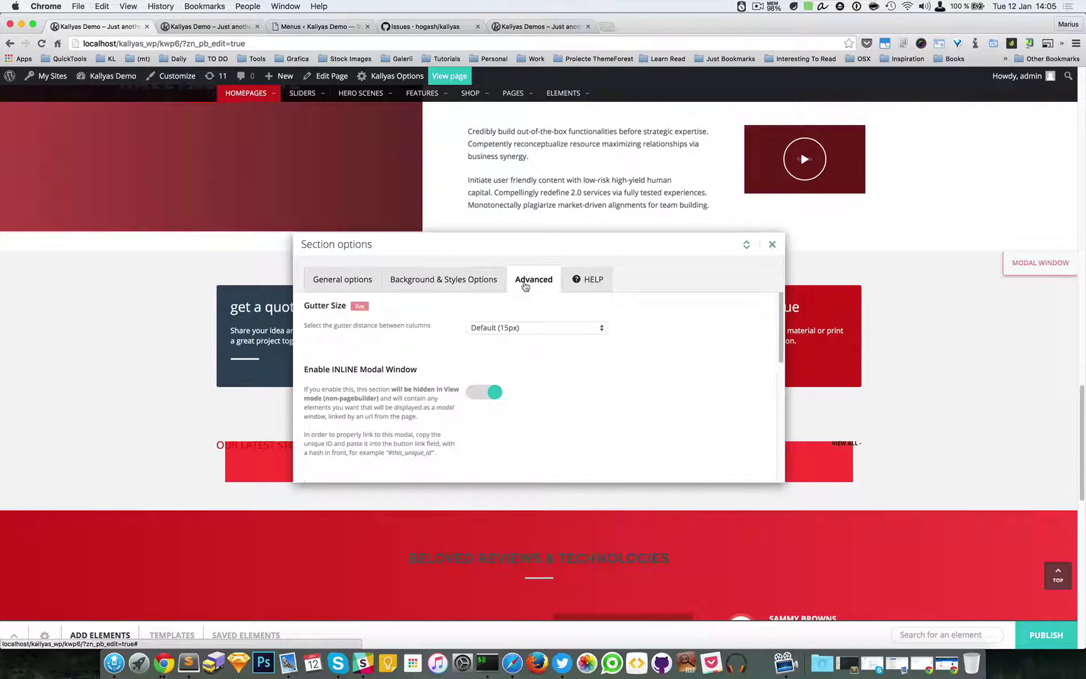
left_click(589, 280)
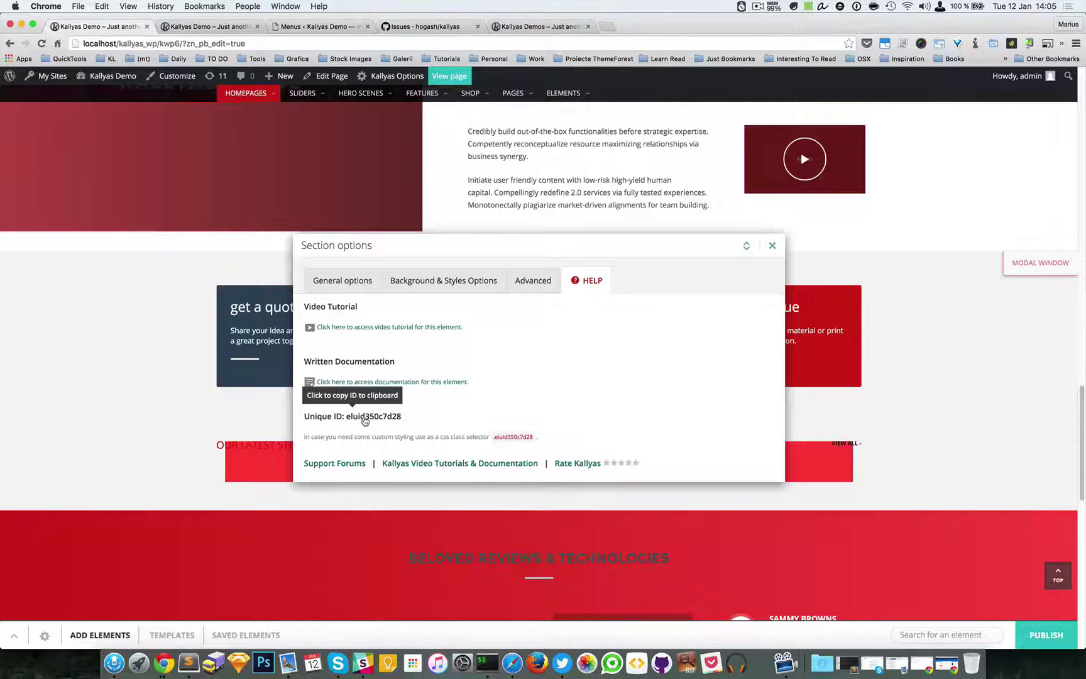
left_click(364, 418)
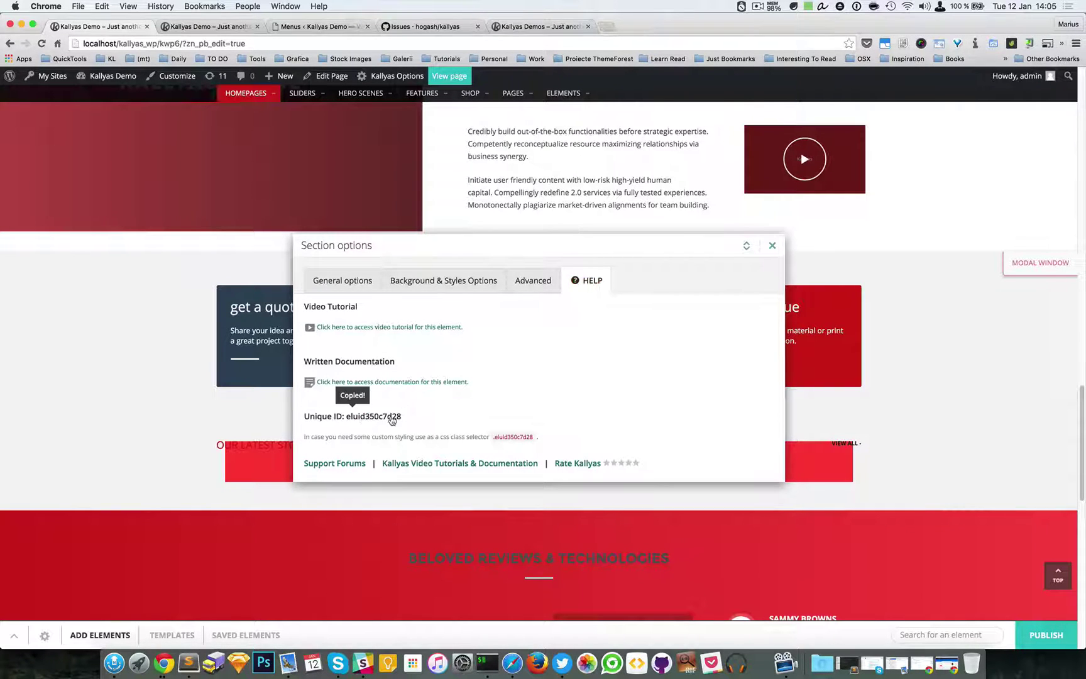
left_click(771, 247)
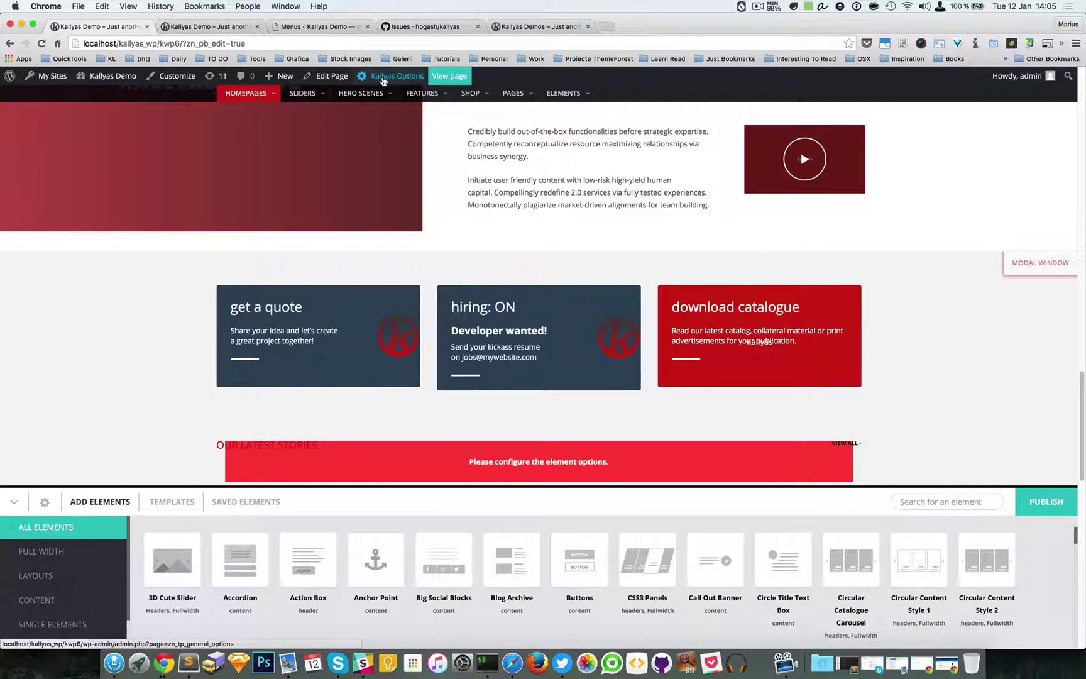
Open the Kallyas theme options in a new tab from the front-end page.
scroll(650, 314, "up", 10)
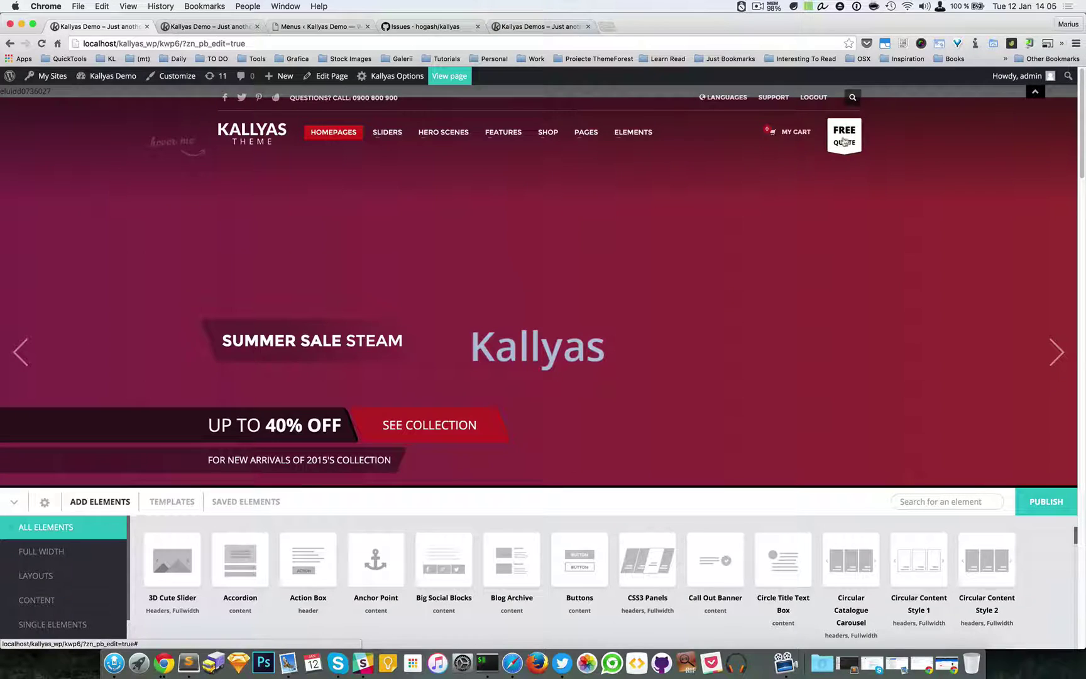
left_click(195, 27)
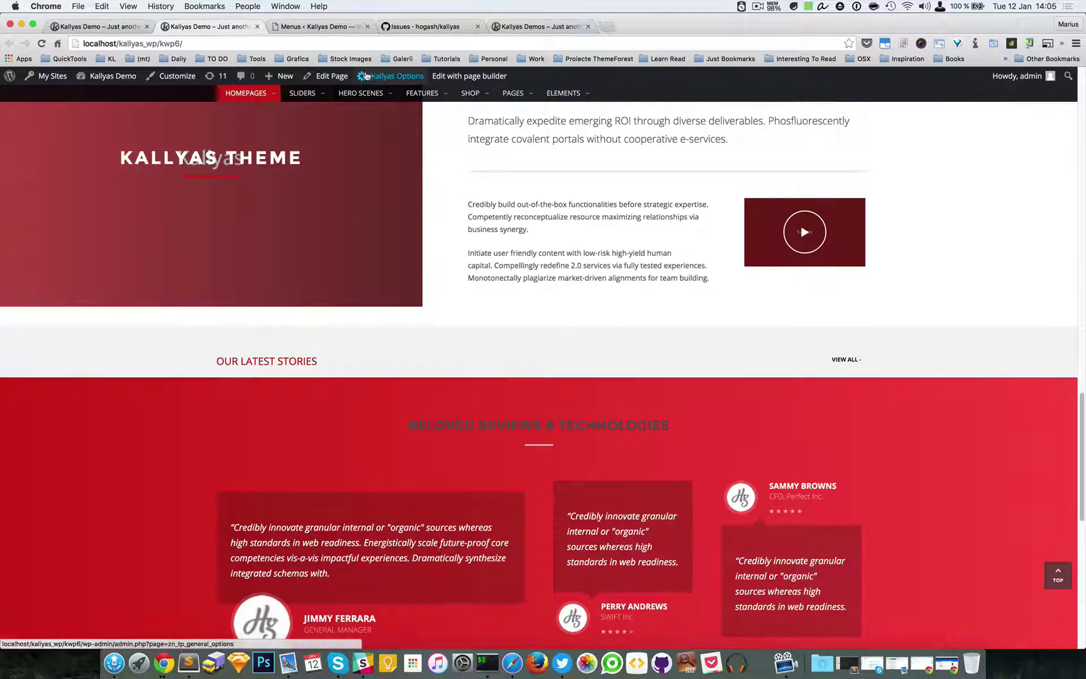
left_click(391, 75, "super")
left_click_drag(292, 31, 207, 26)
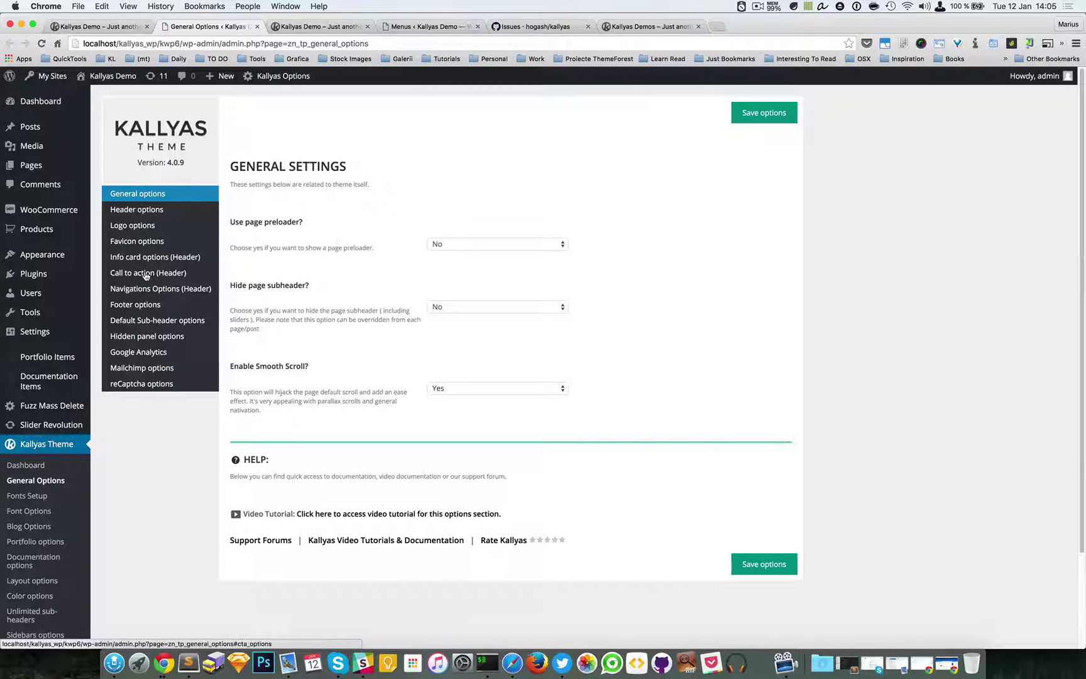
Set the header call-to-action link to #eluid350c7d28.
left_click(146, 274)
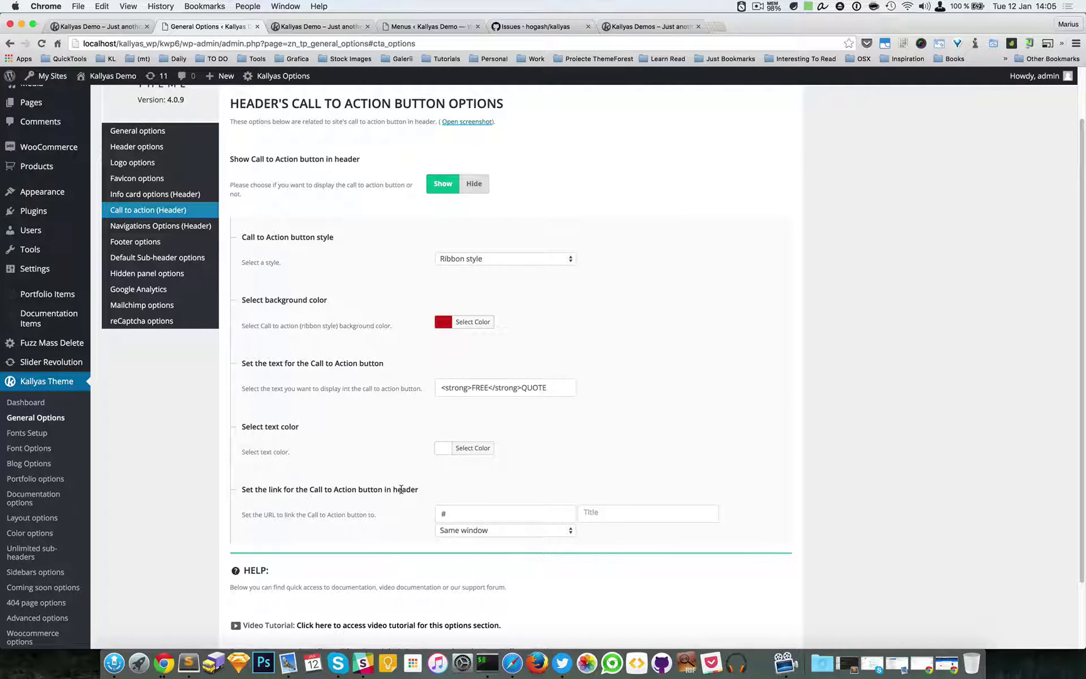
left_click(448, 513)
key("super+v")
left_click_drag(513, 513, 402, 510)
key("super+v")
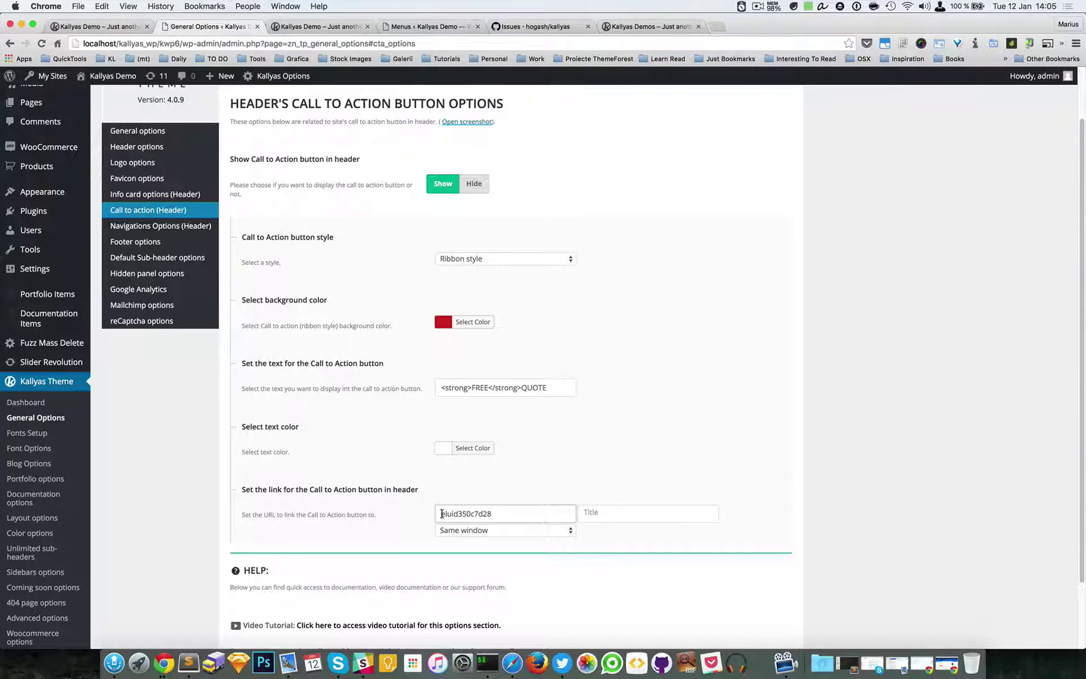
type("#")
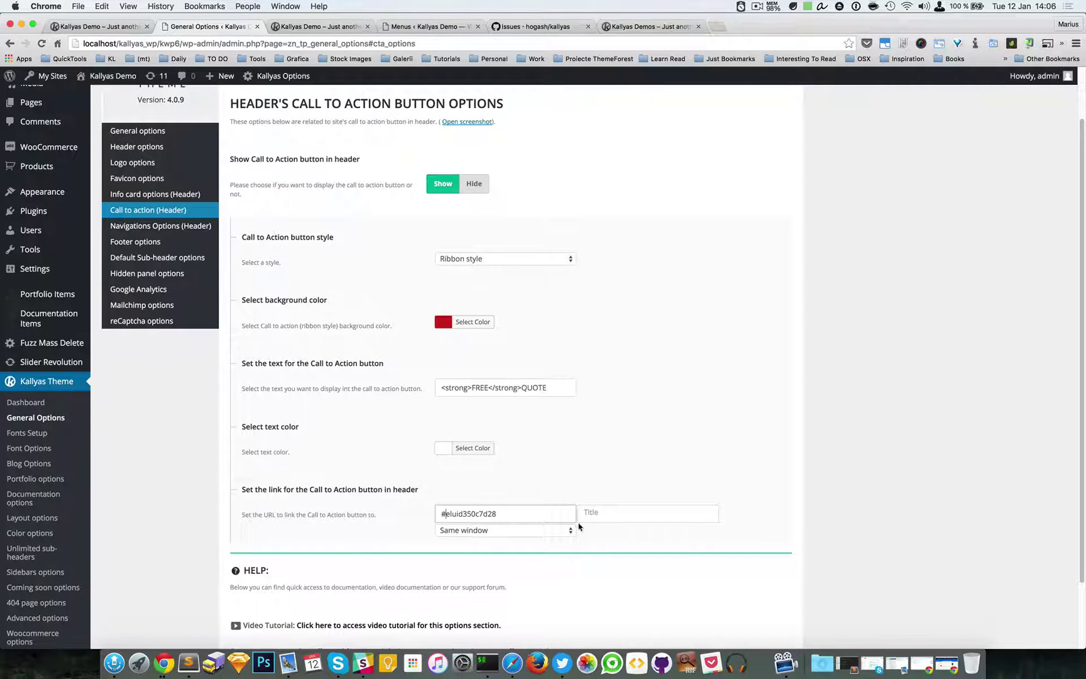
Make the link open Modal Inline content, save options, and reload the live page.
left_click(500, 531)
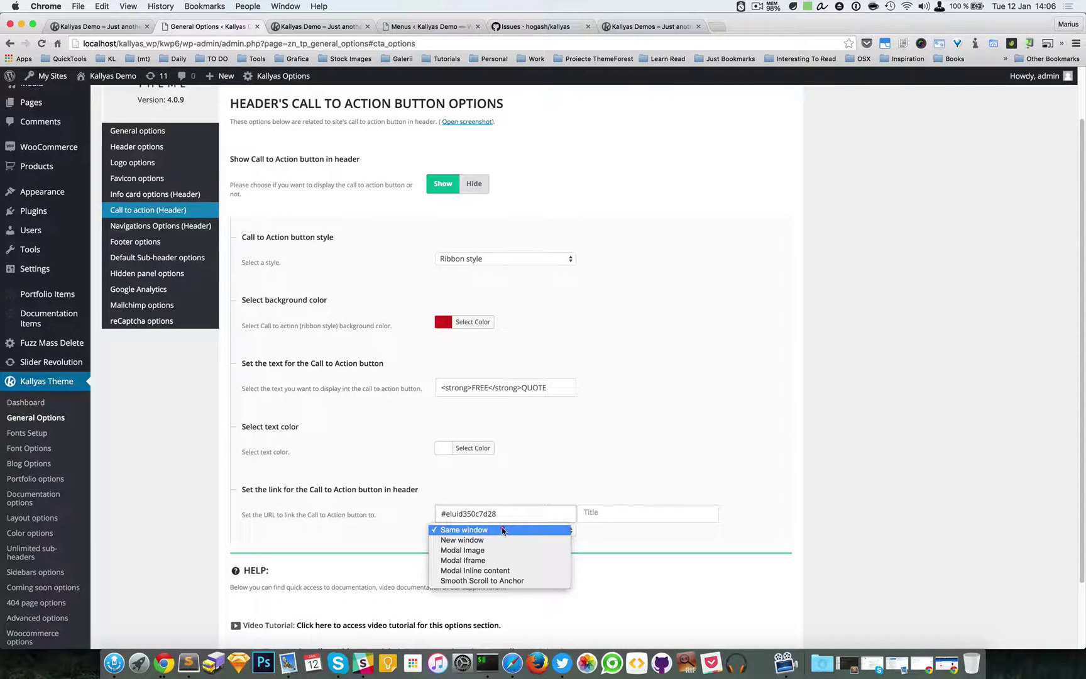
left_click(489, 573)
scroll(710, 545, "down", 3)
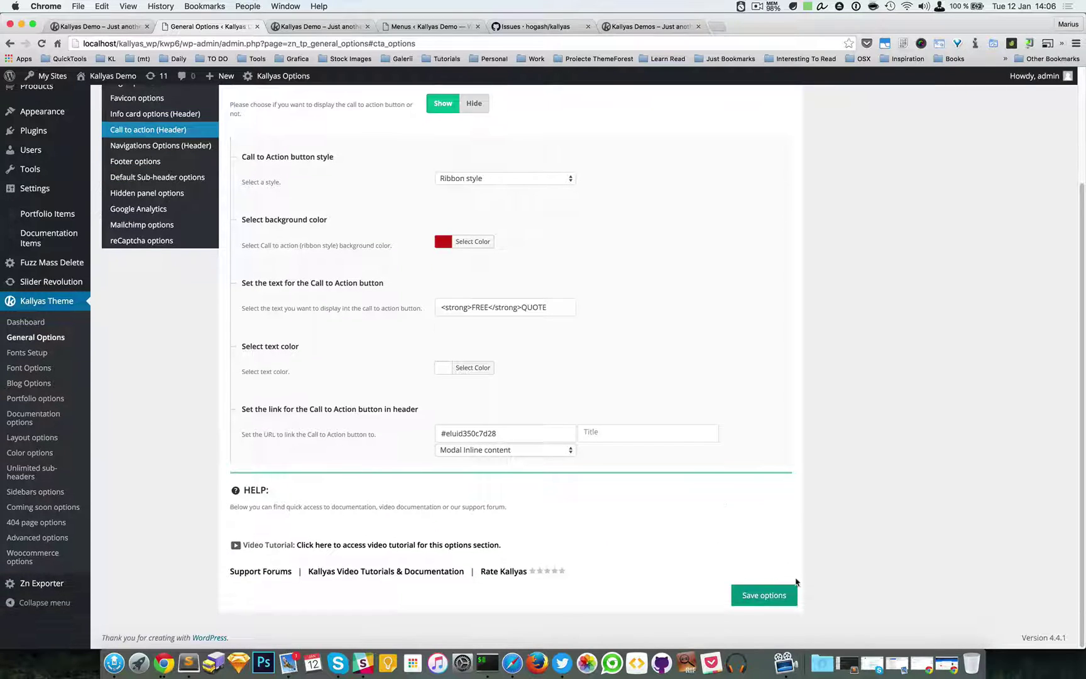
left_click(764, 593)
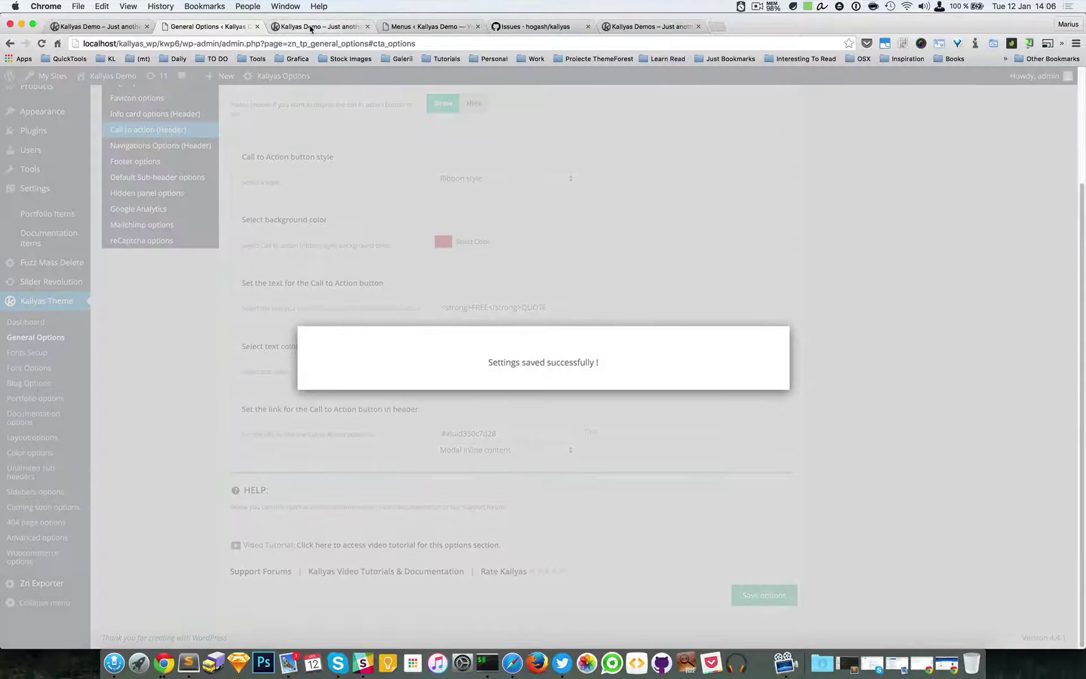
left_click(308, 25)
left_click(42, 43)
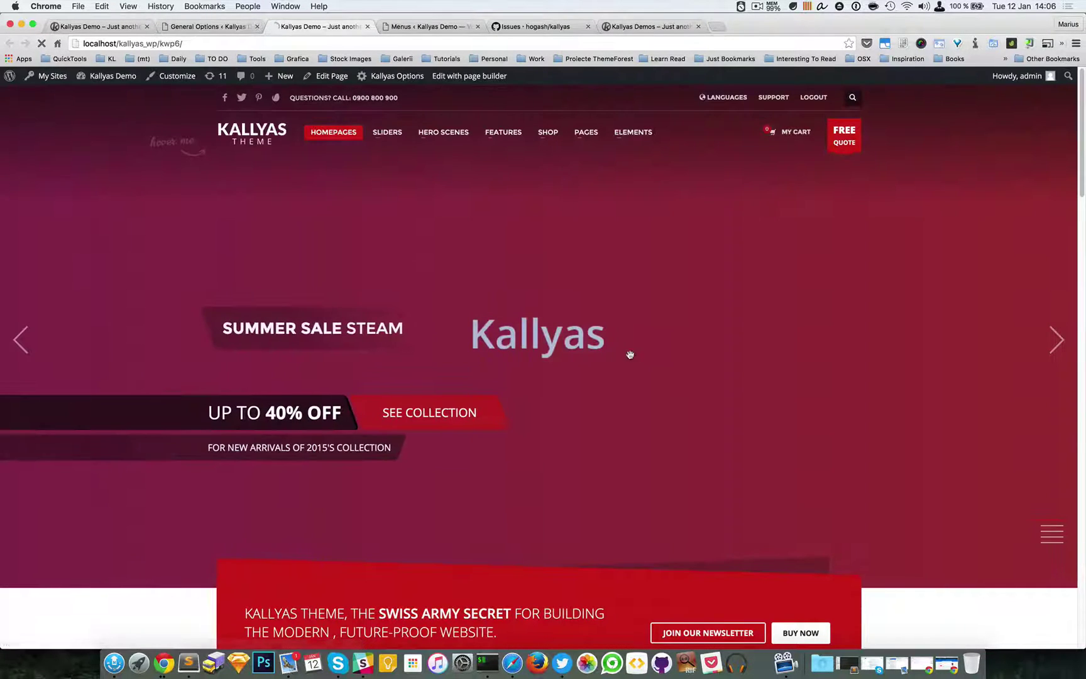
Verify FREE QUOTE opens the three-card modal, close it, and return to theme options.
left_click(854, 146)
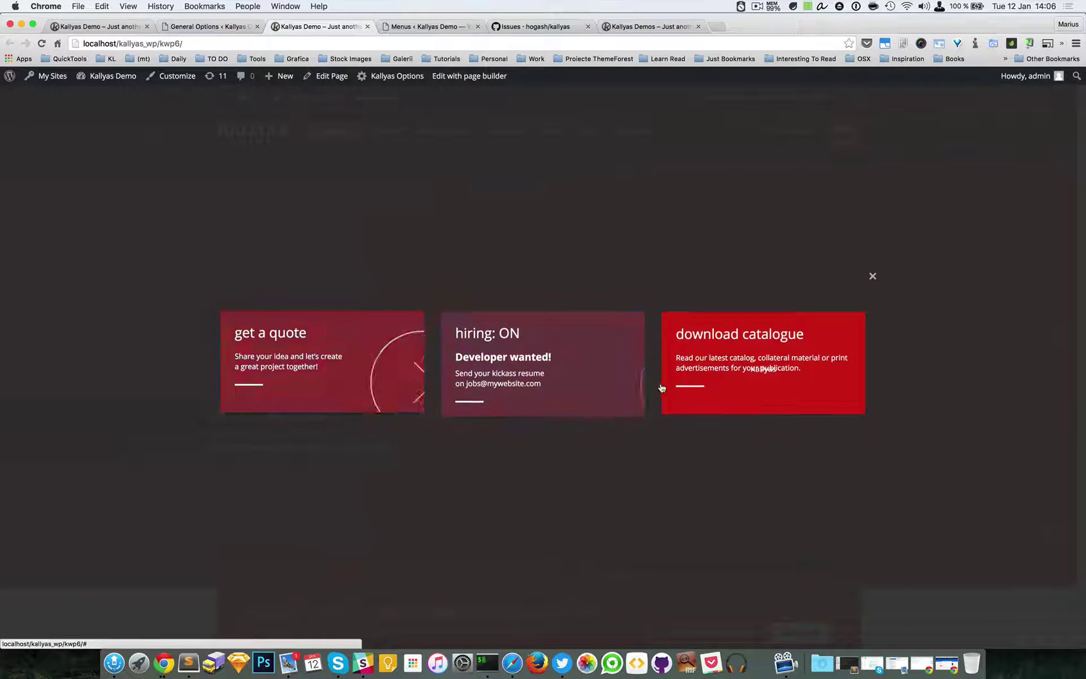
left_click(872, 275)
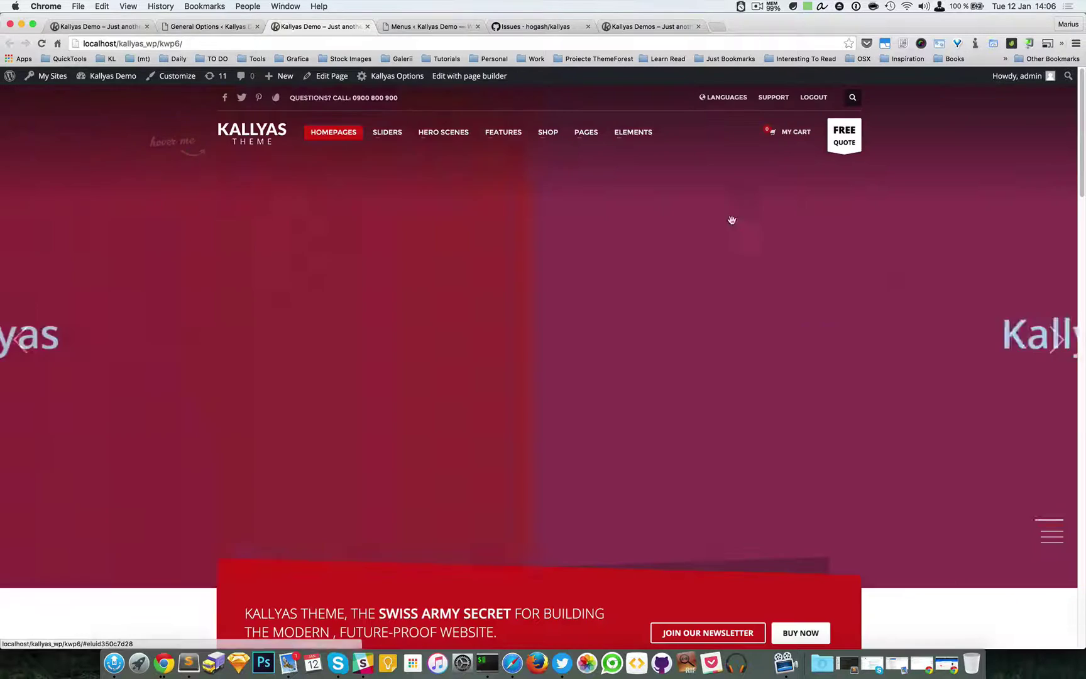
left_click(230, 26)
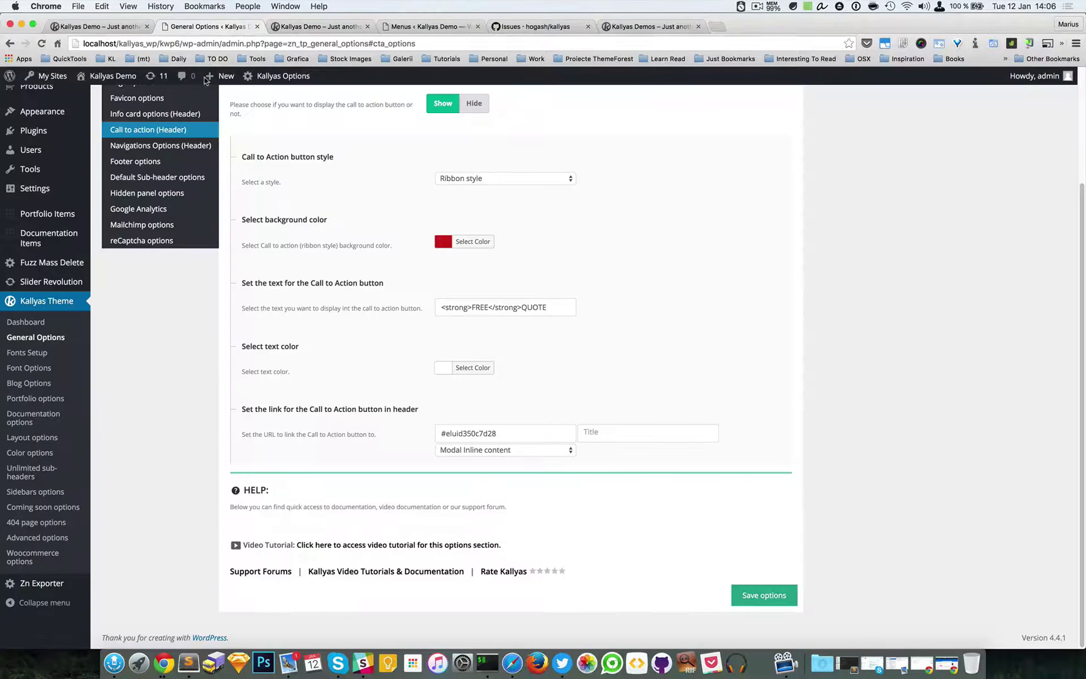
Reload the page builder and open the modal section's Advanced options.
left_click(100, 27)
key("super+r")
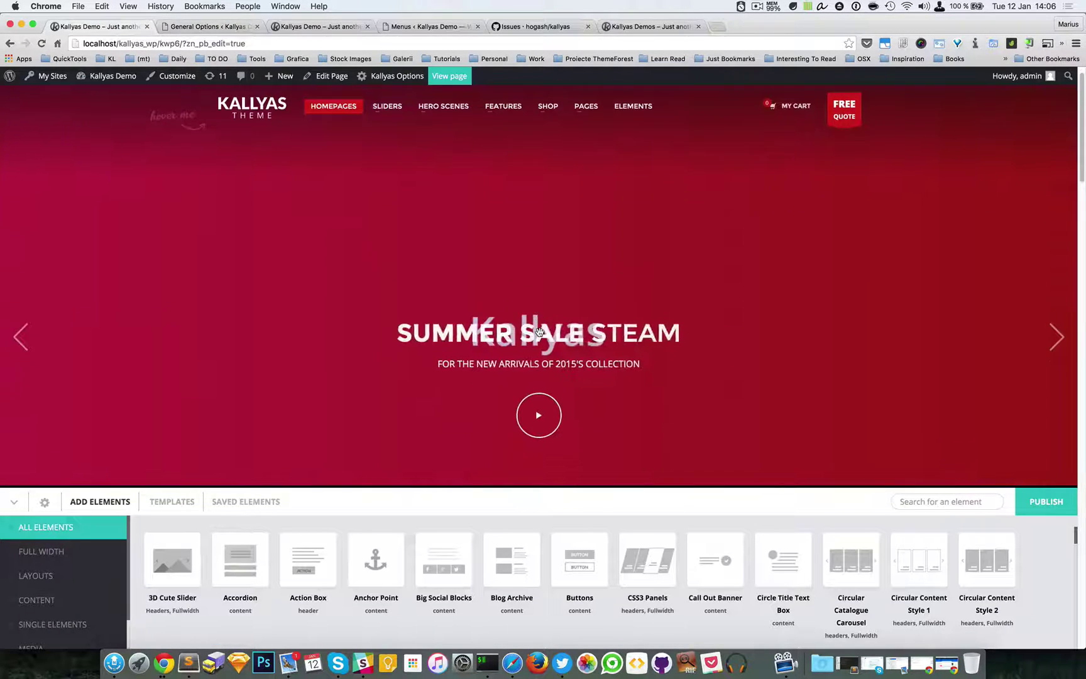
scroll(539, 331, "down", 10)
scroll(539, 330, "down", 15)
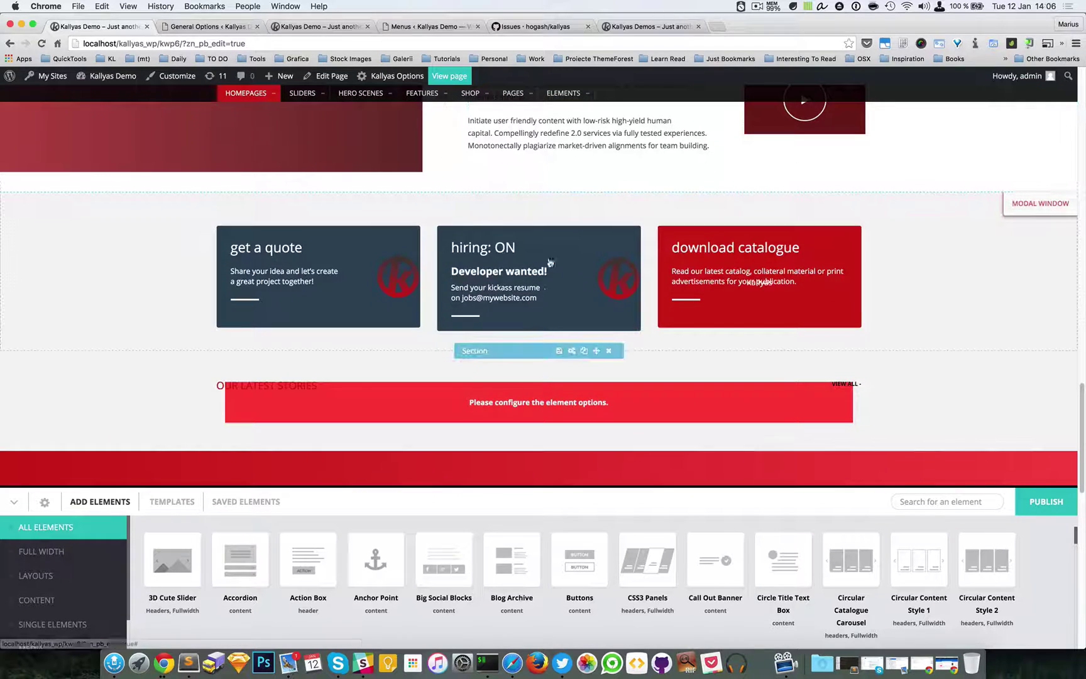
left_click(568, 350)
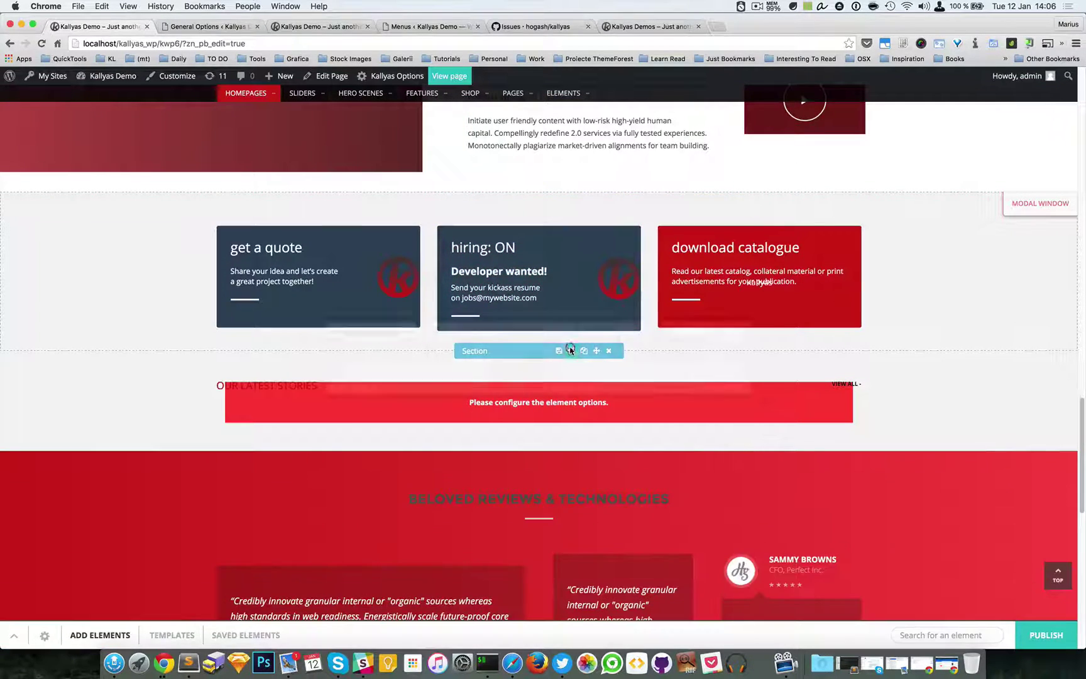
left_click(531, 282)
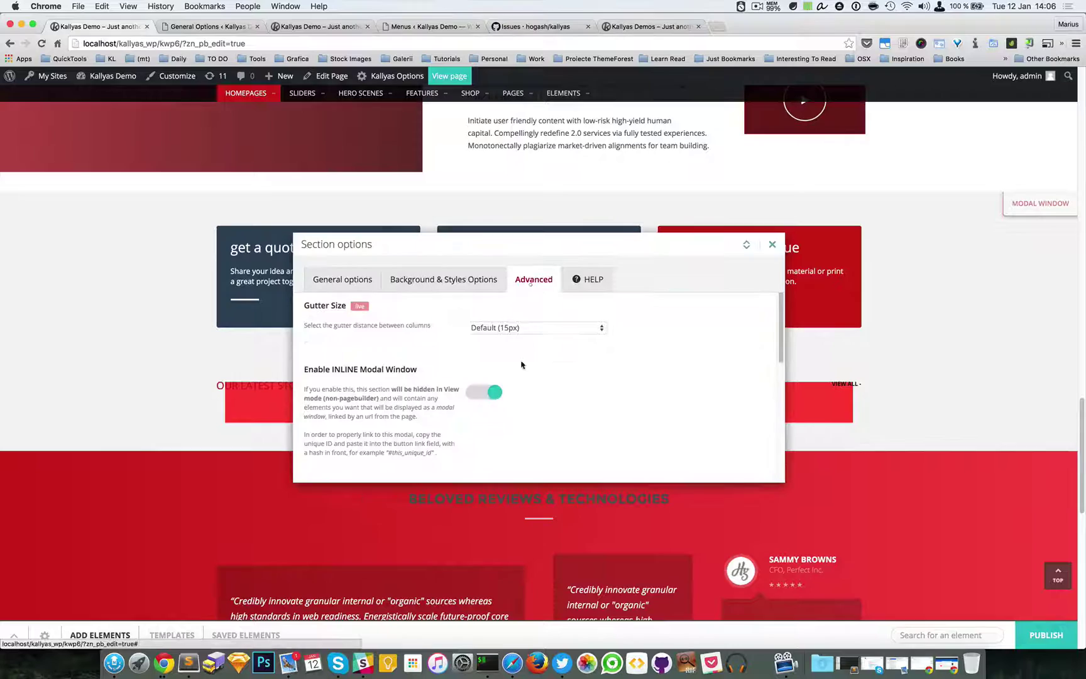
scroll(494, 399, "down", 1)
scroll(494, 399, "down", 3)
Change the inline modal window size to 900, save and close, and publish.
left_click(486, 421)
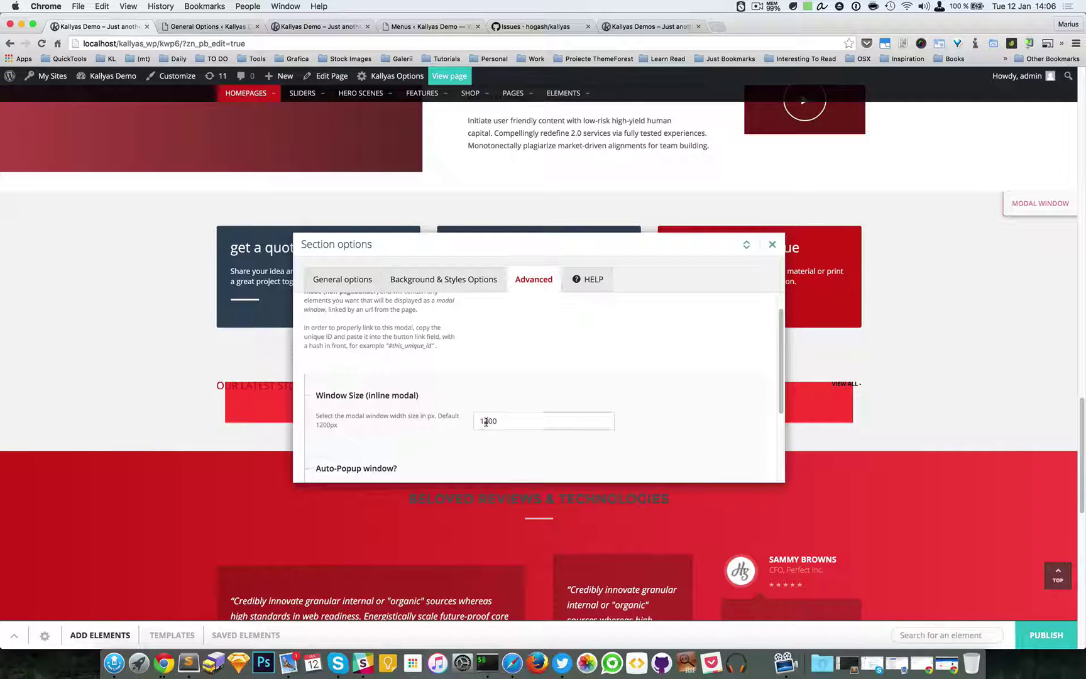
type("9")
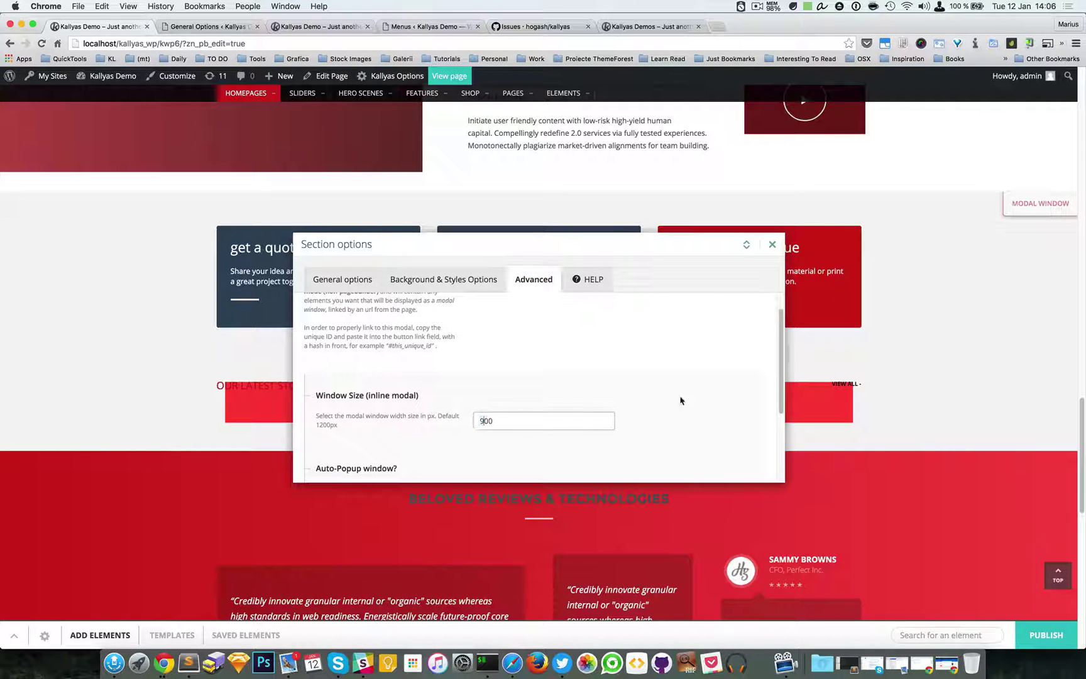
left_click(772, 244)
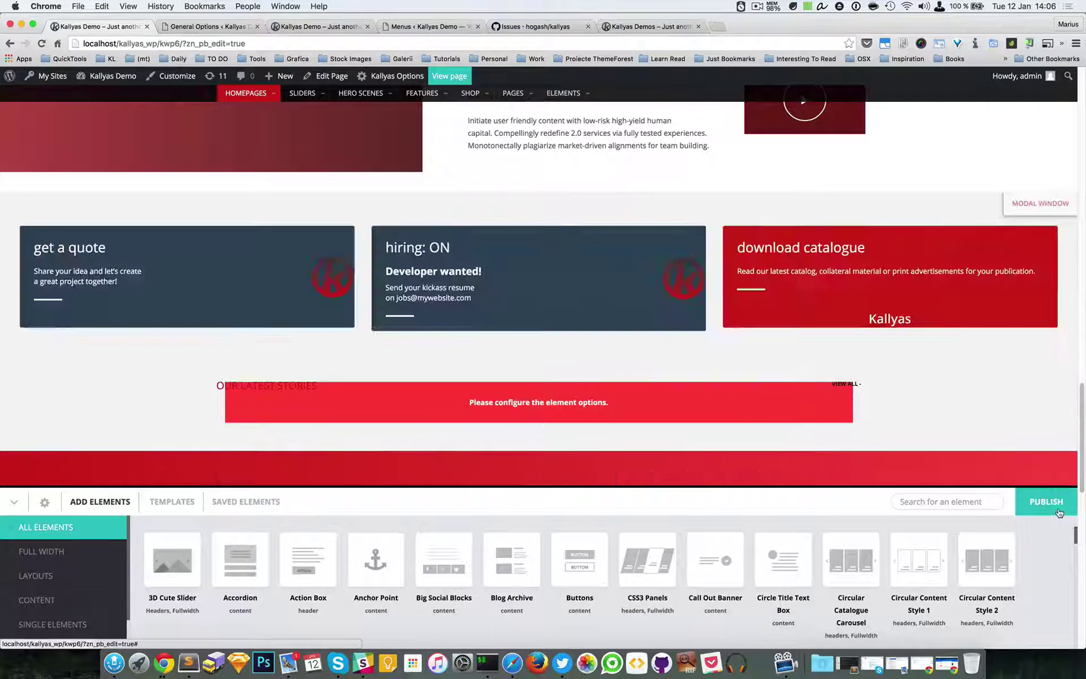
left_click(1058, 513)
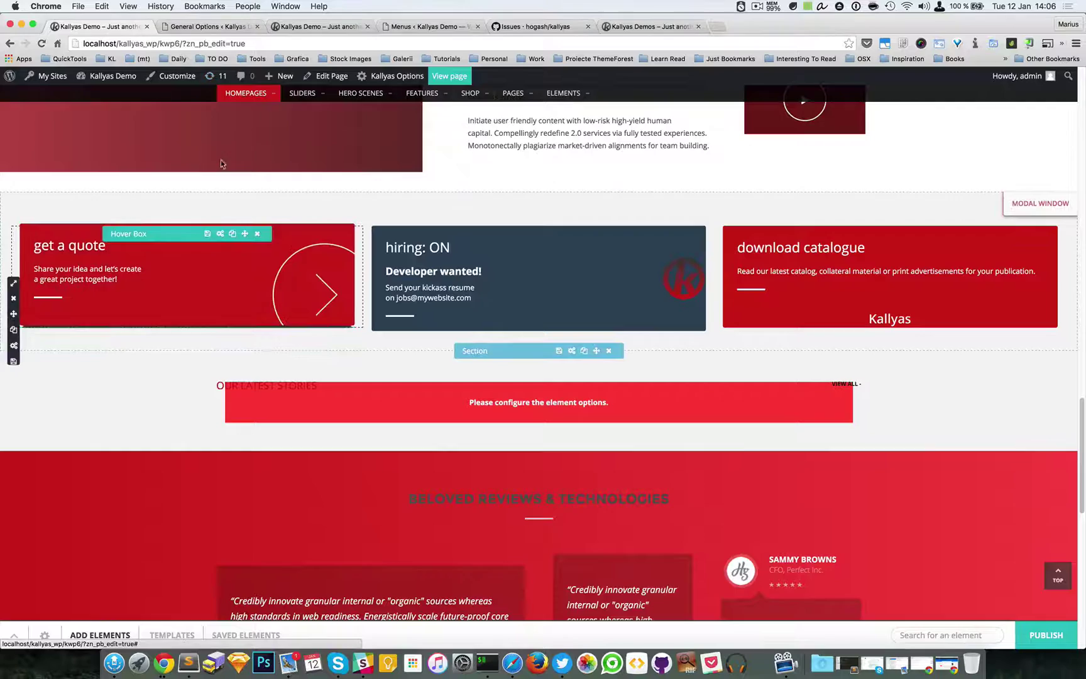
left_click(317, 26)
left_click(42, 44)
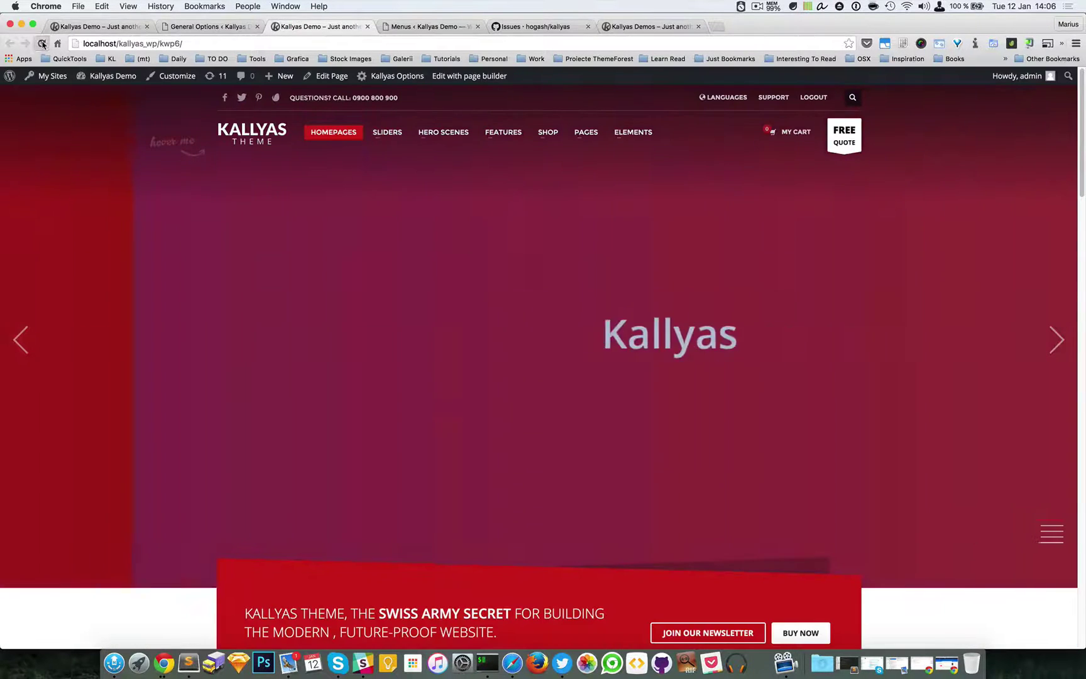
left_click(42, 43)
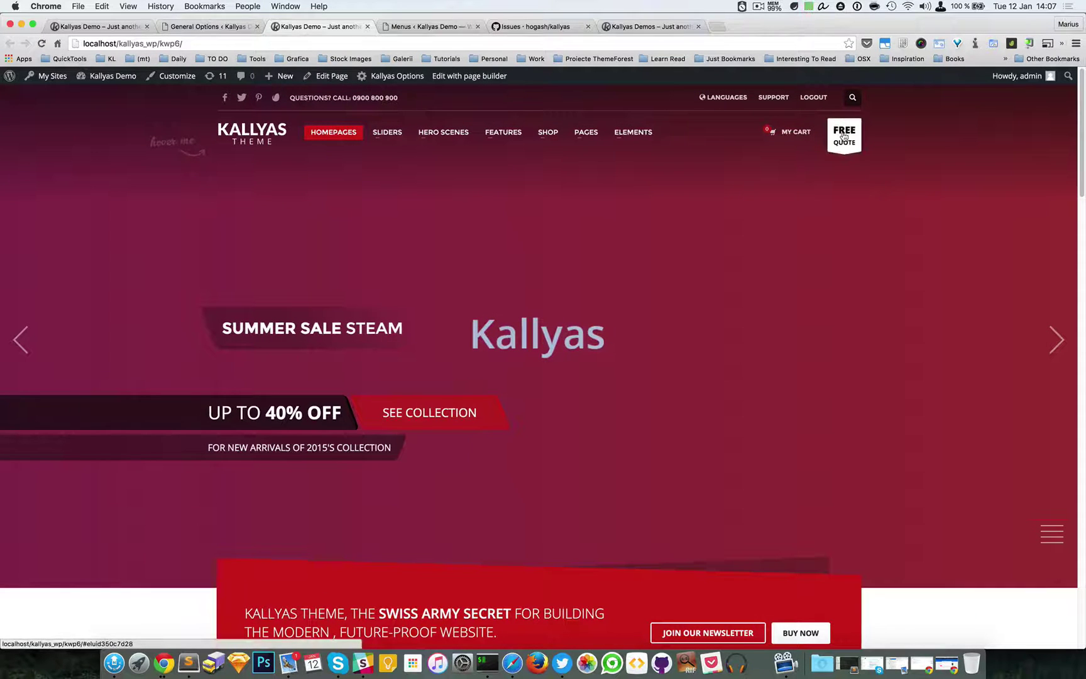
left_click(843, 136)
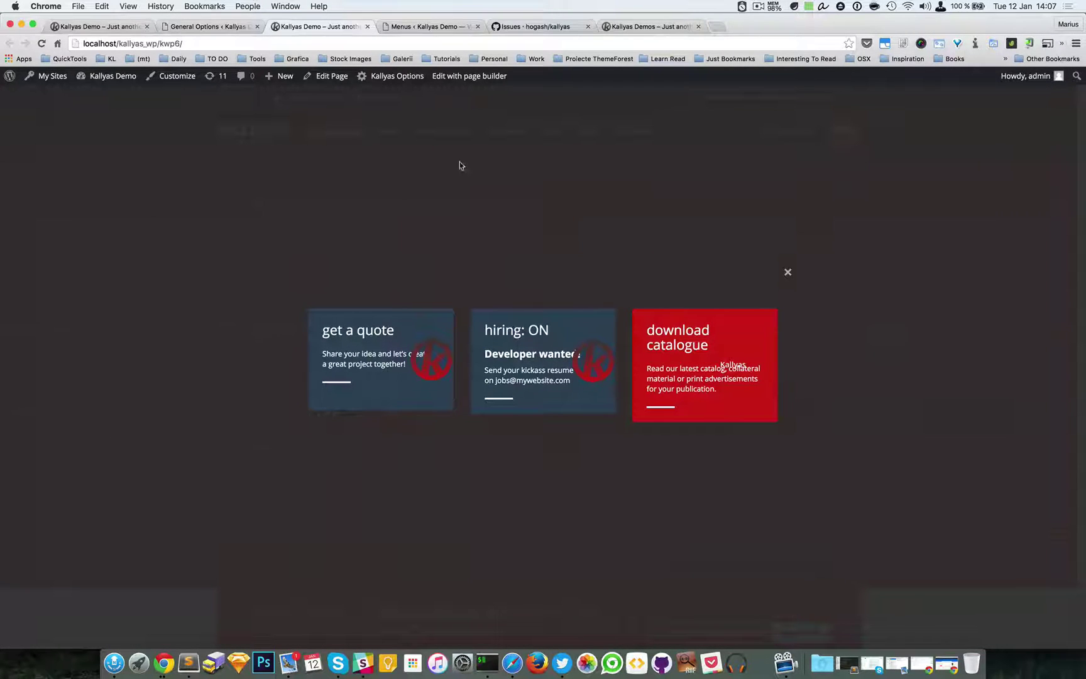
left_click(94, 26)
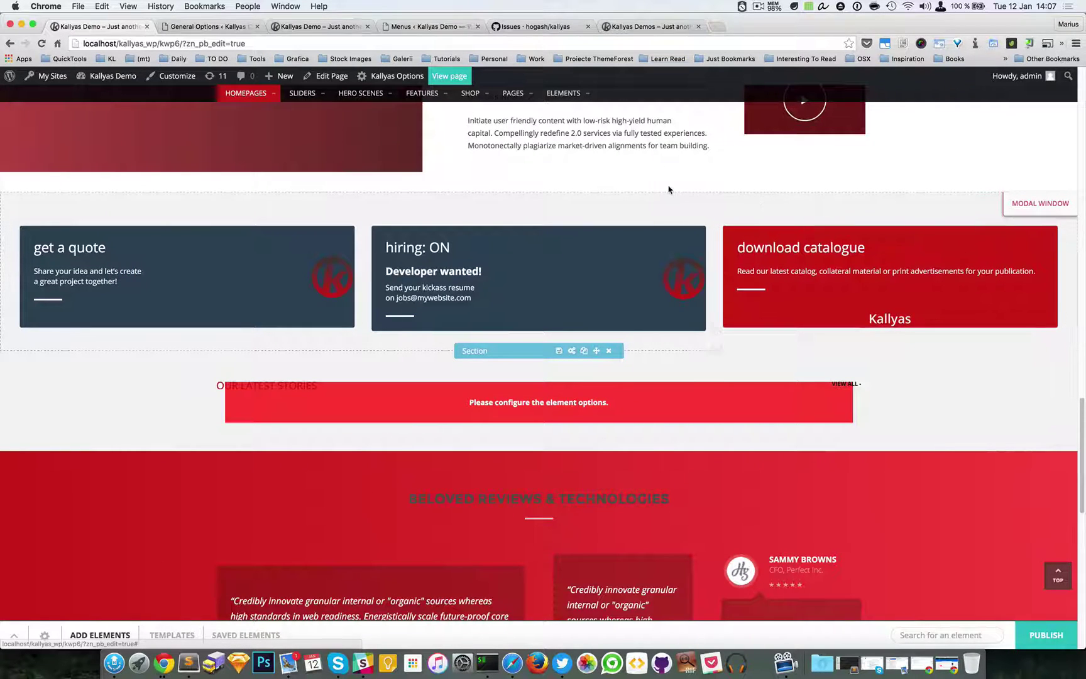
Inspect the newsletter banner's button link target choices without changing them.
scroll(672, 190, "up", 10)
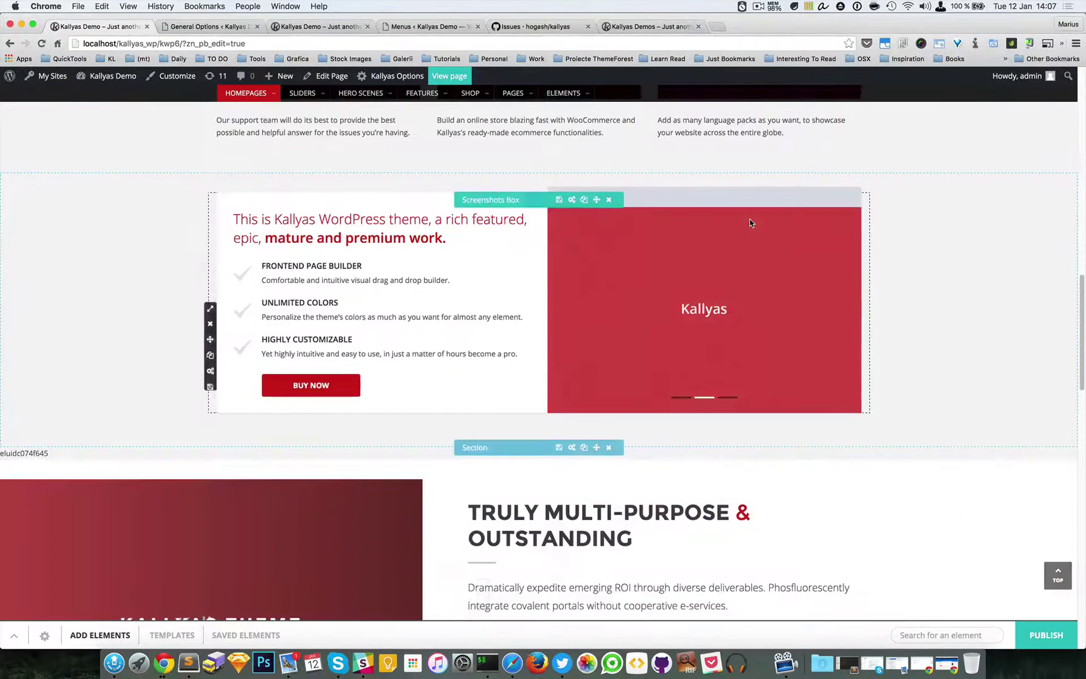
scroll(749, 223, "up", 10)
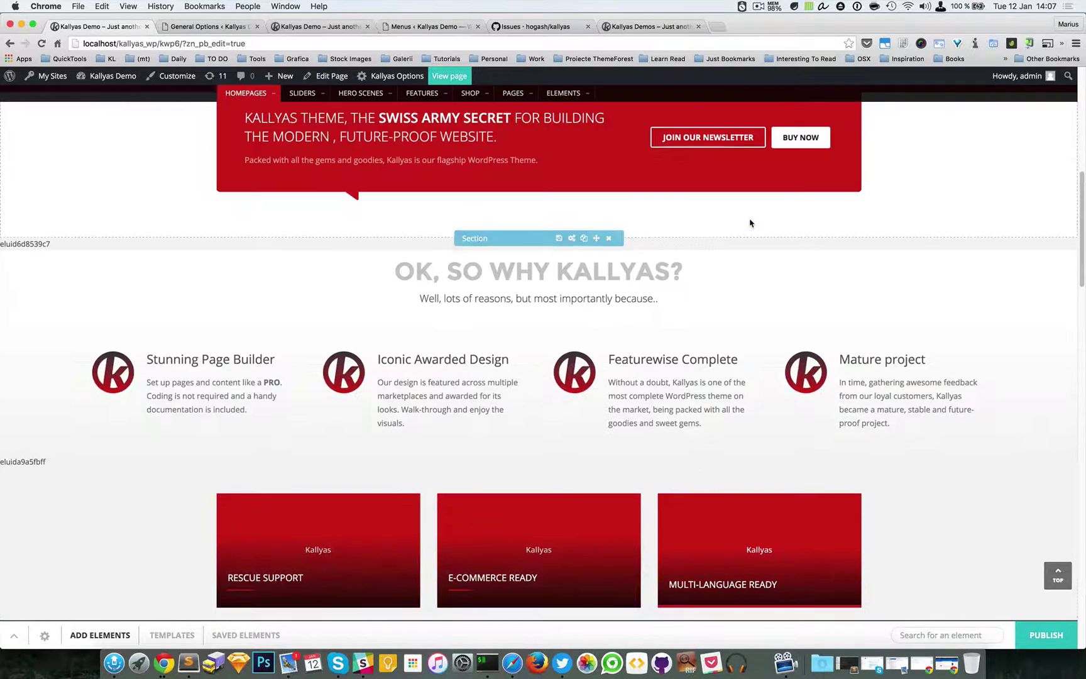
scroll(749, 223, "up", 5)
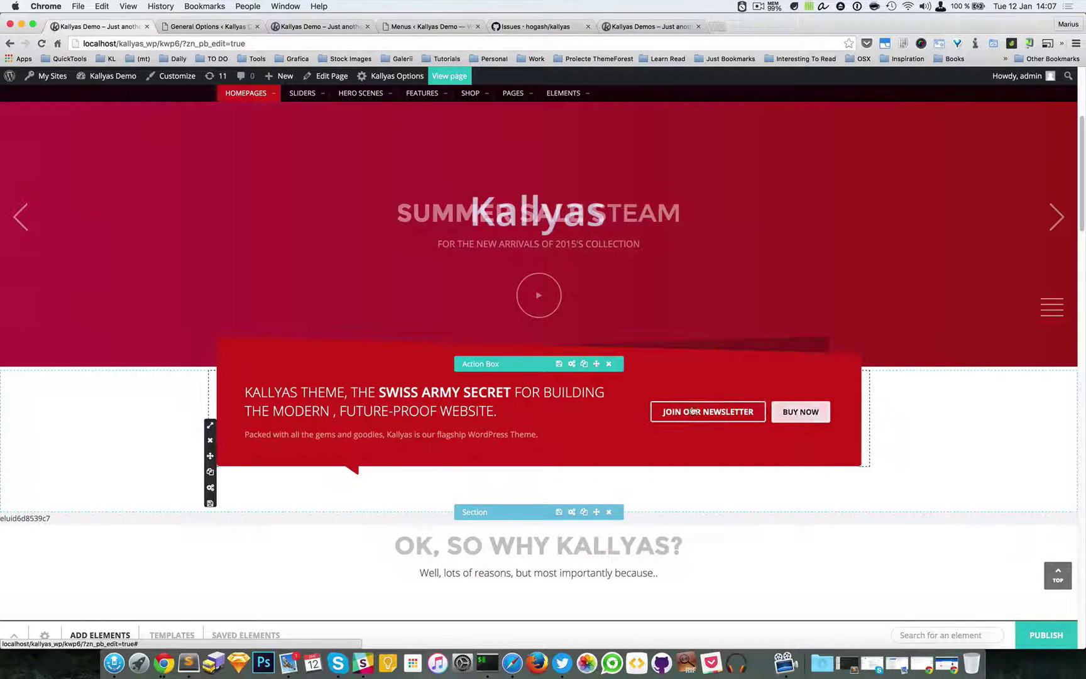
left_click(572, 364)
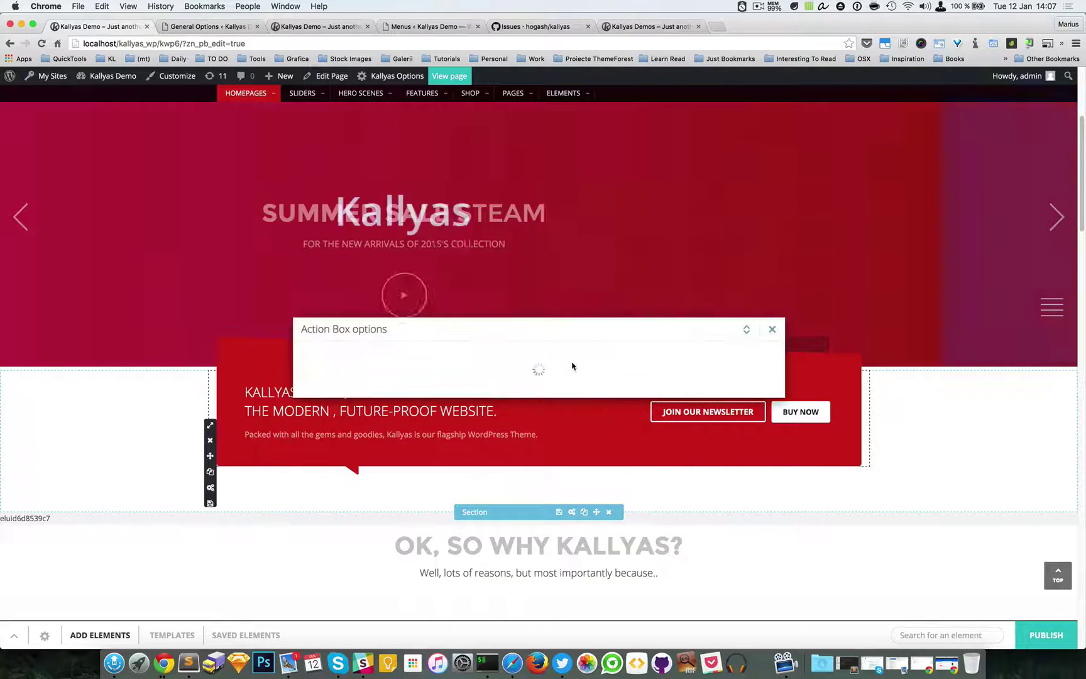
left_click(489, 283)
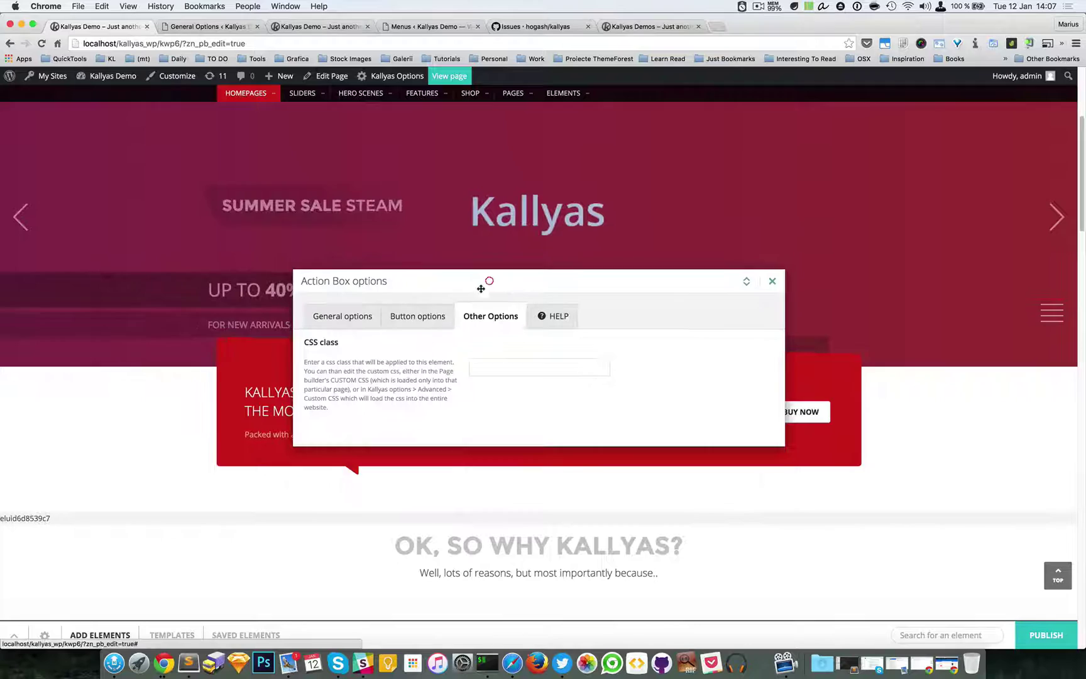
left_click(415, 314)
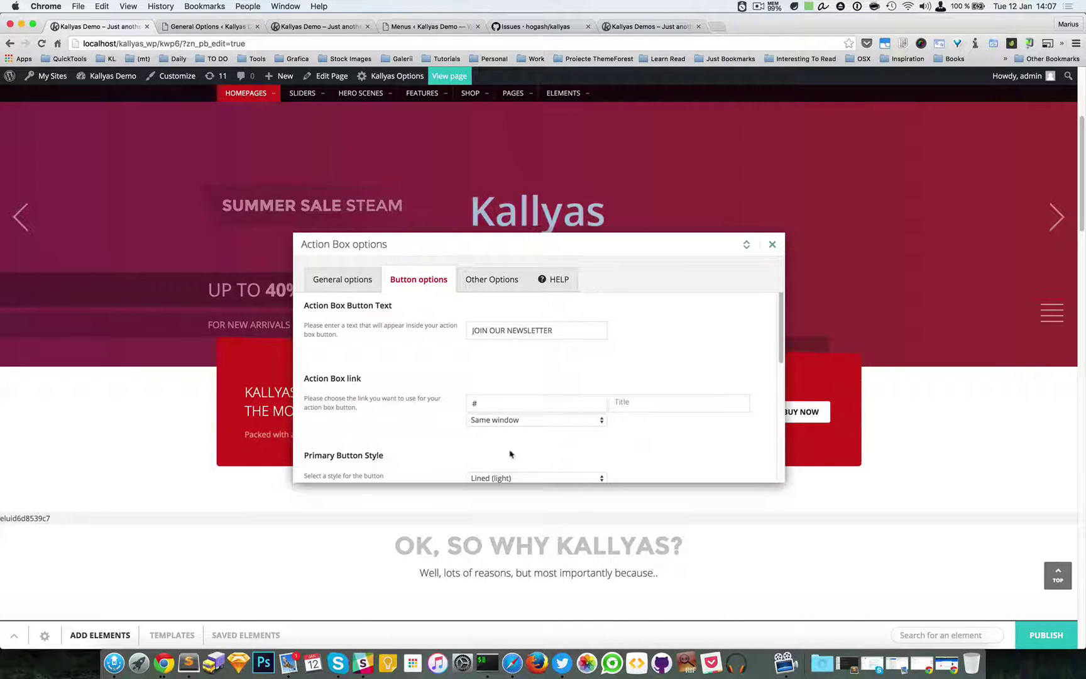
scroll(503, 414, "down", 1)
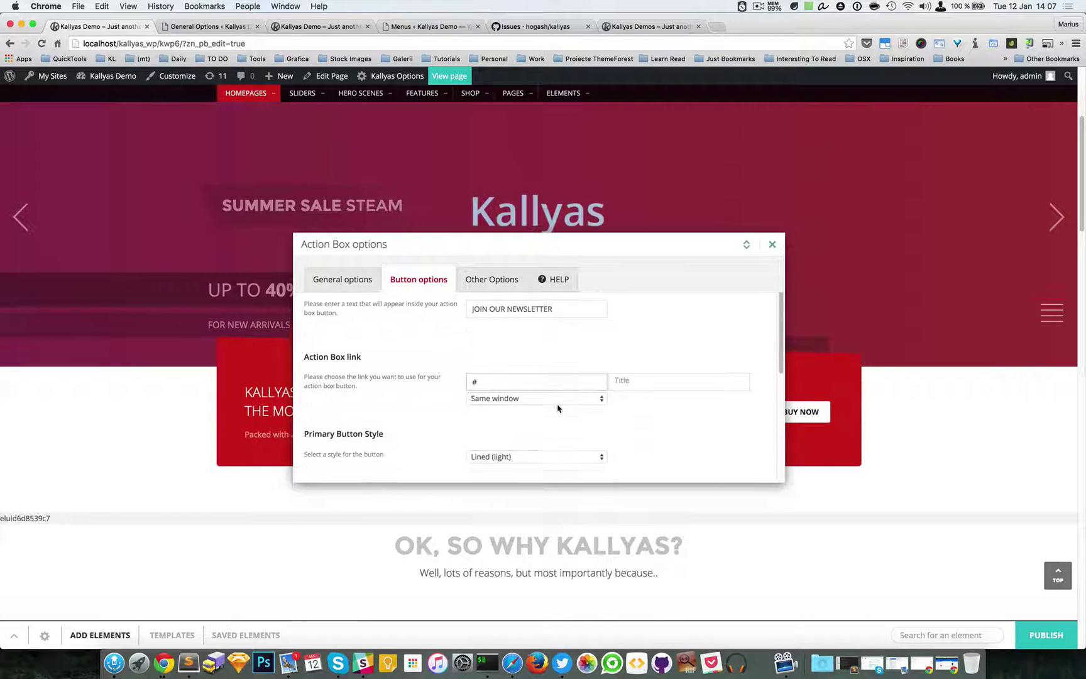
left_click(525, 401)
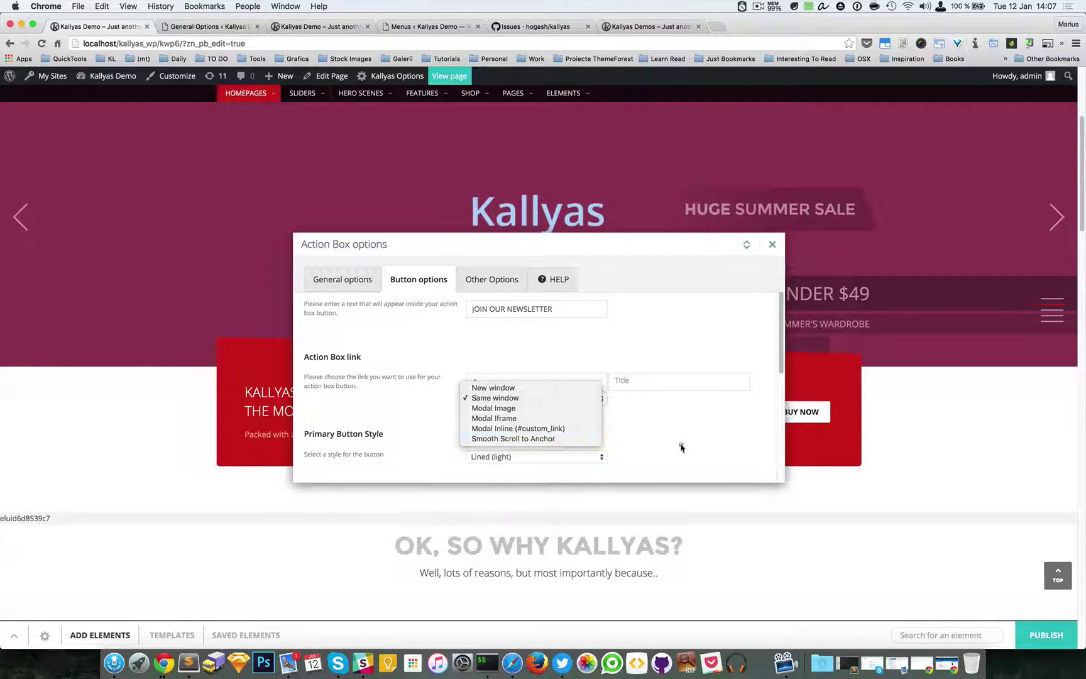
left_click(520, 374)
left_click(769, 245)
left_click(923, 501)
Add a Buttons element below the banner with one button targeting Modal Inline content.
left_click_drag(574, 531, 546, 484)
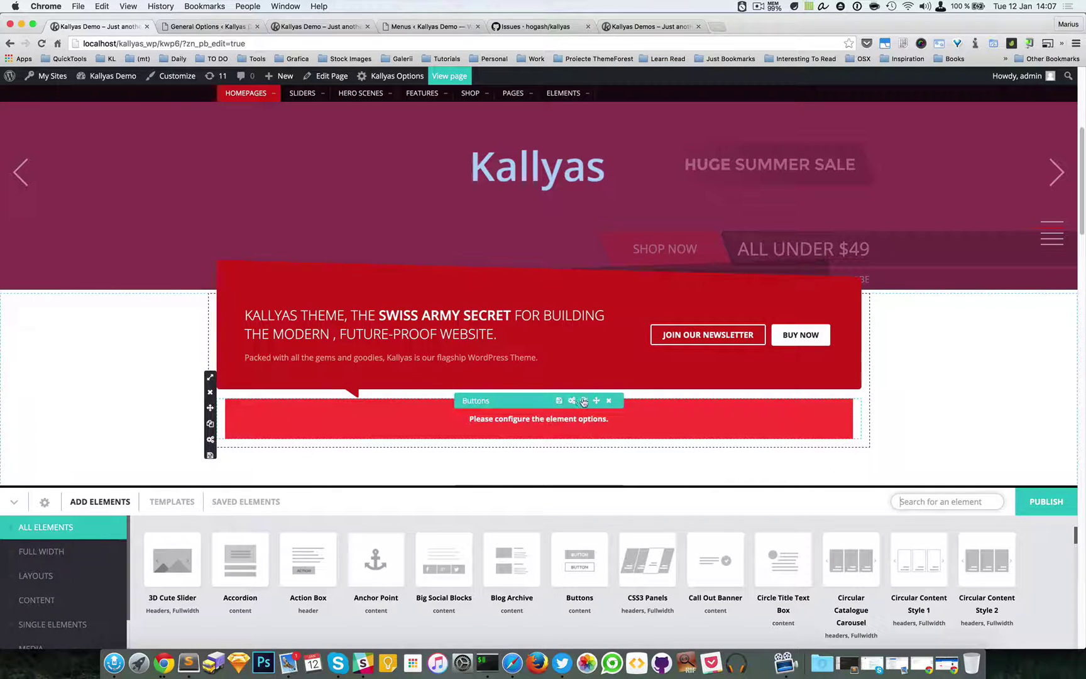
left_click(572, 403)
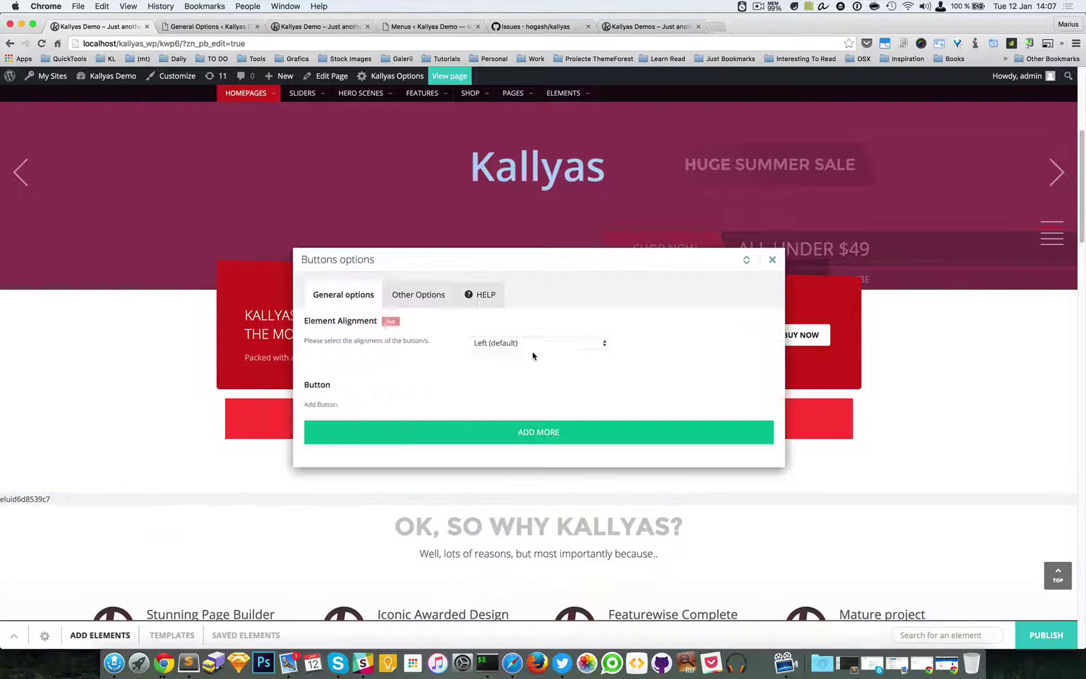
left_click(525, 431)
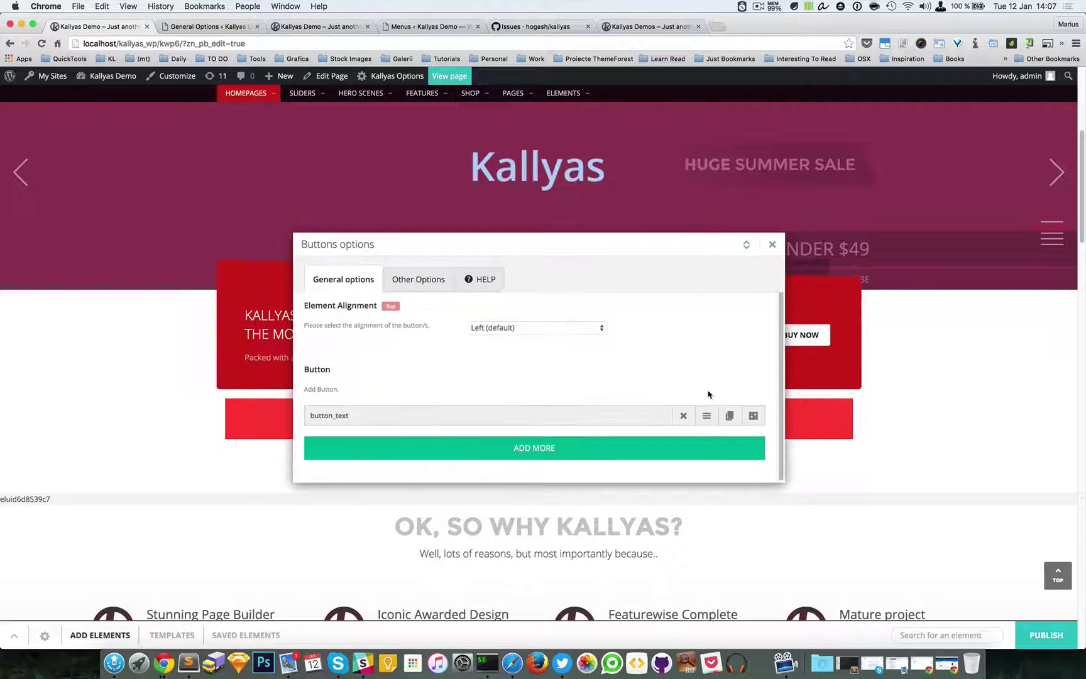
left_click(752, 415)
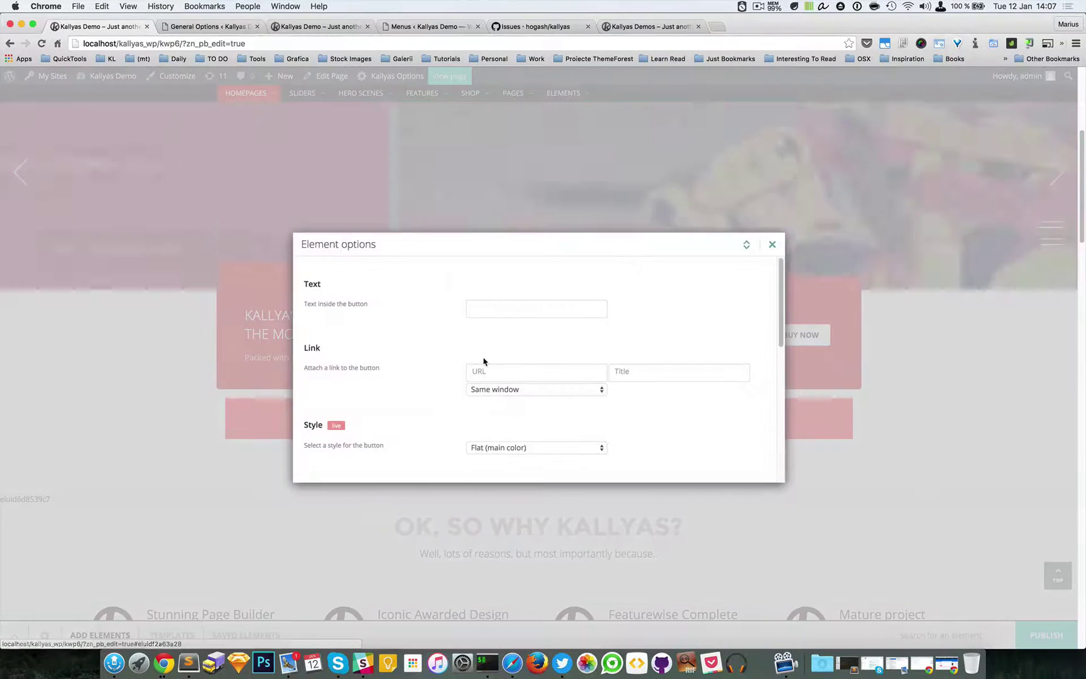
left_click(496, 389)
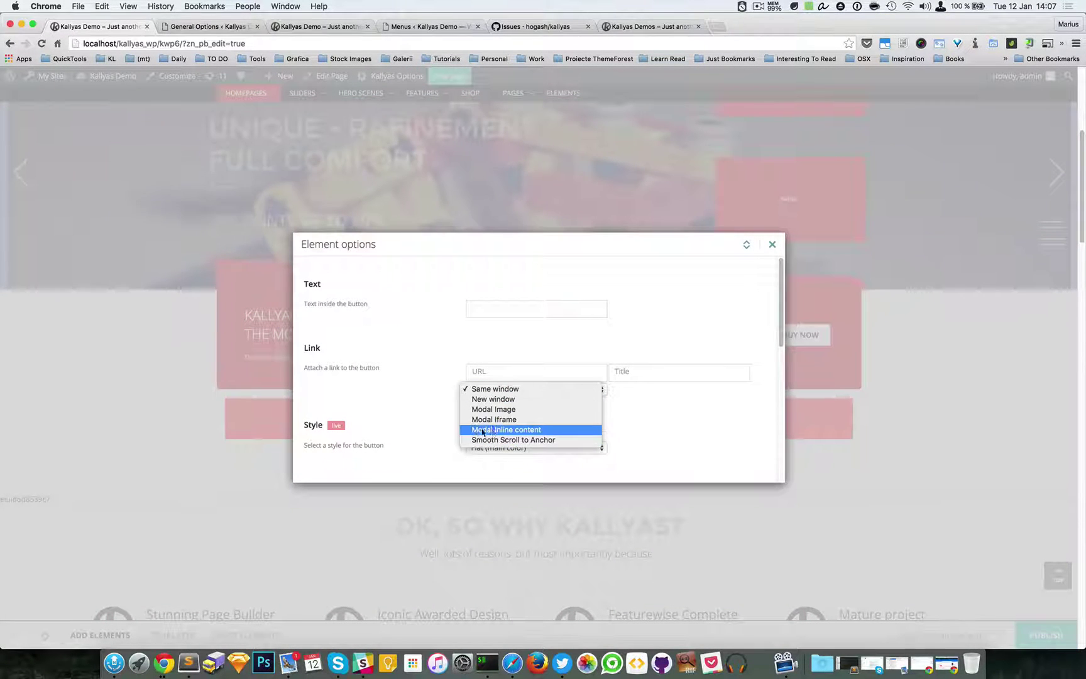
left_click(526, 431)
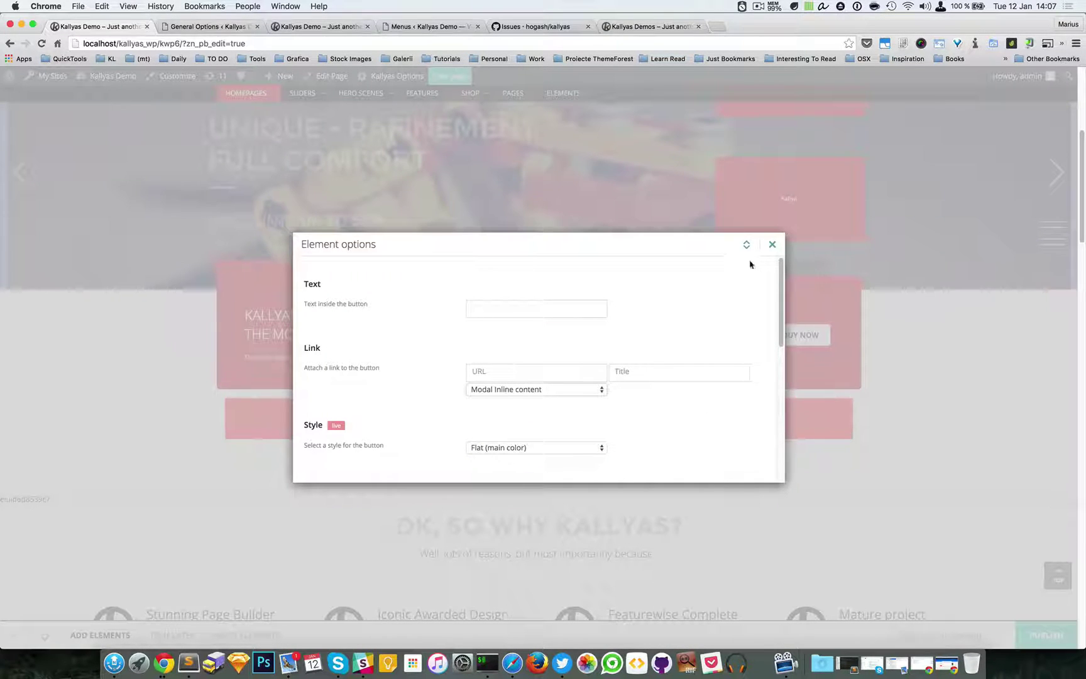
left_click(772, 244)
left_click(771, 245)
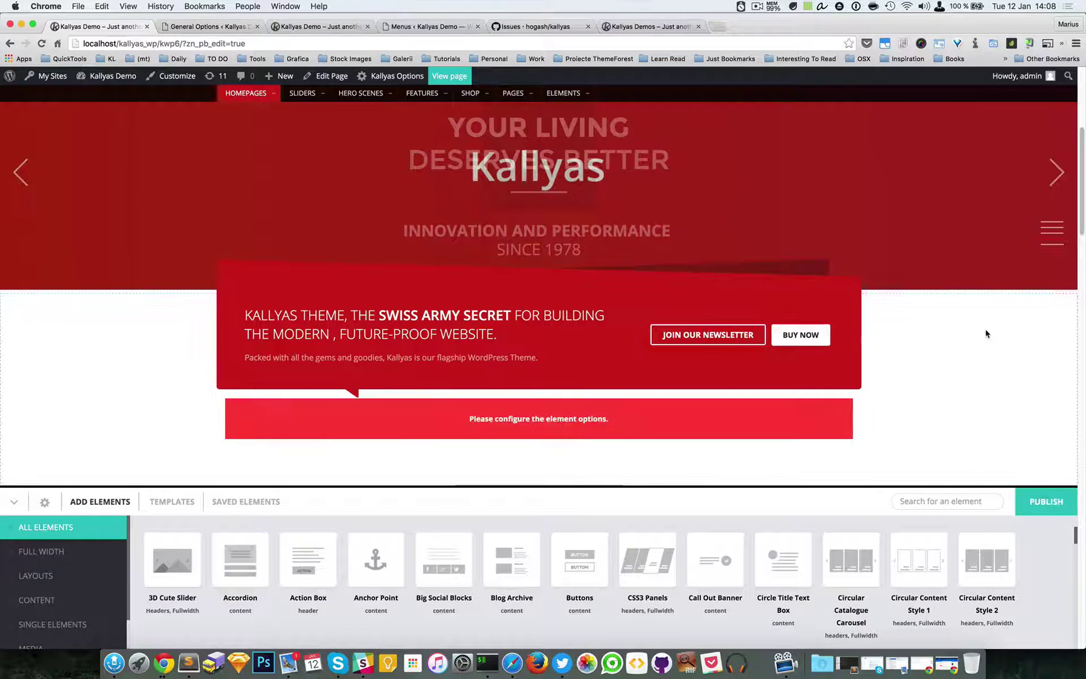
Restore the three-card section's inline modal width to 1200px in its modal settings.
scroll(977, 334, "down", 10)
scroll(994, 332, "down", 10)
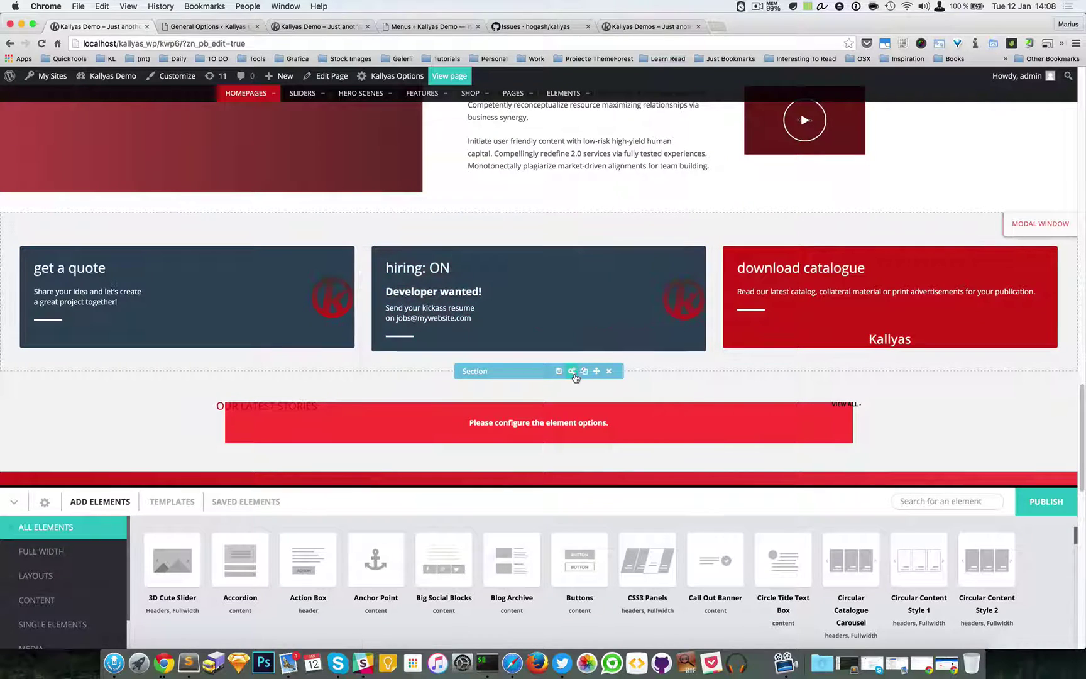
left_click(571, 370)
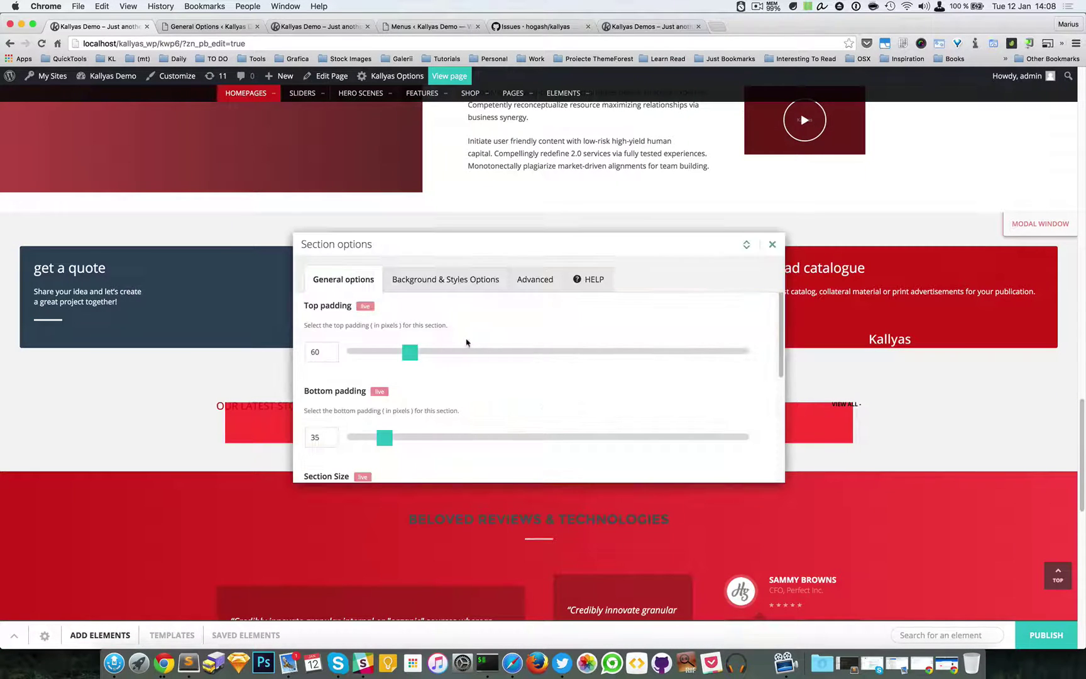
left_click(533, 280)
scroll(510, 387, "down", 10)
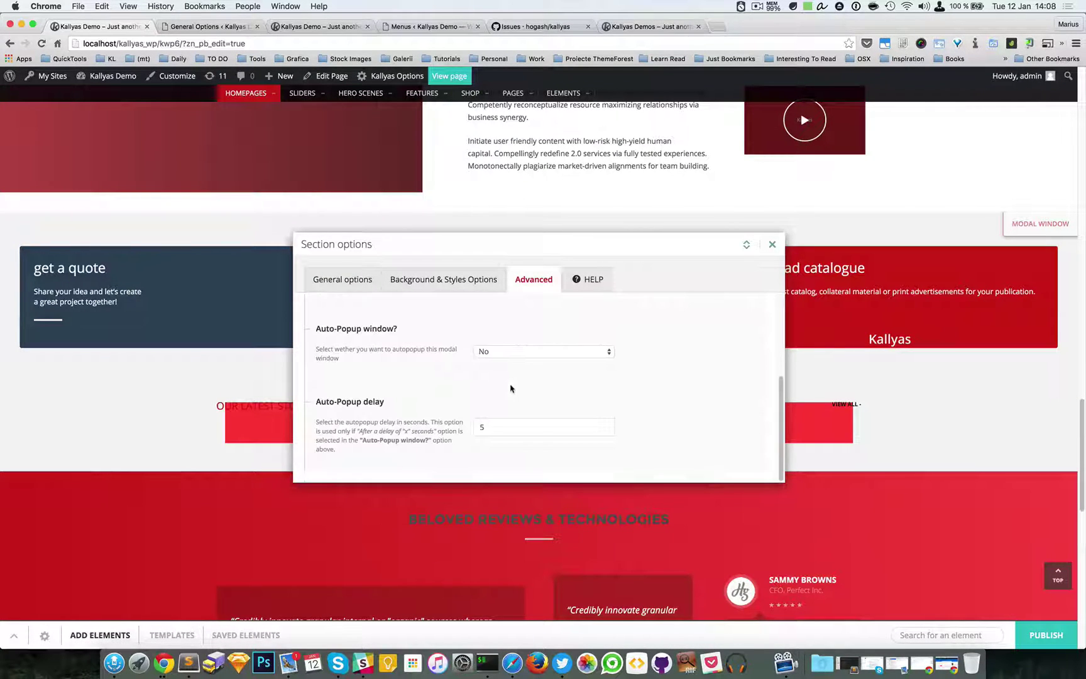
scroll(505, 355, "up", 3)
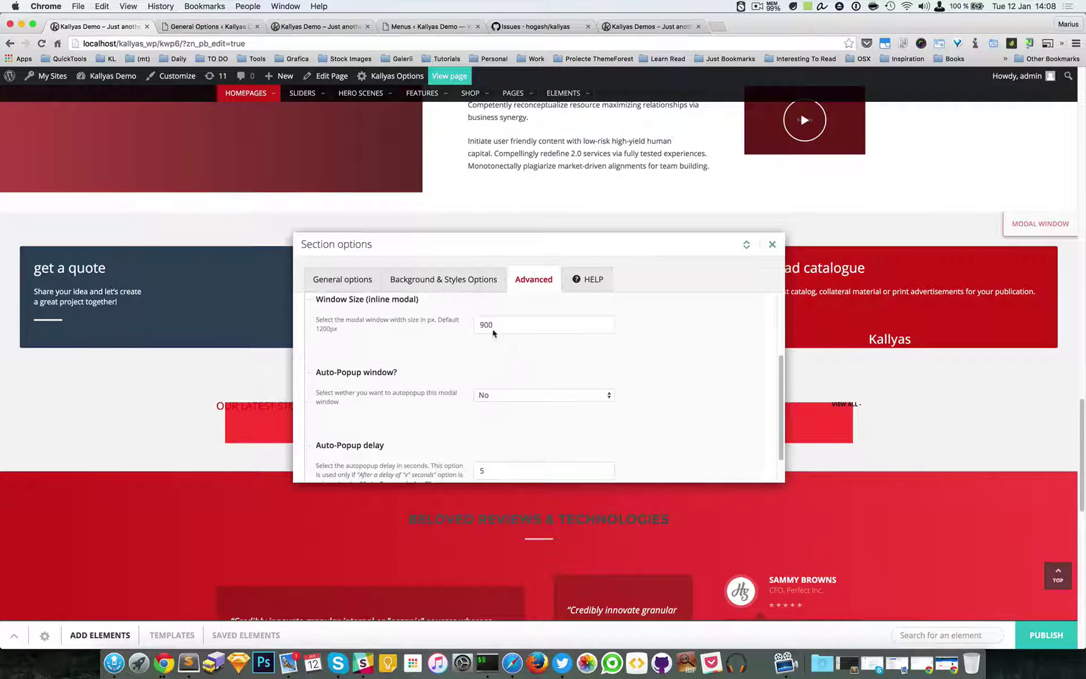
type("12")
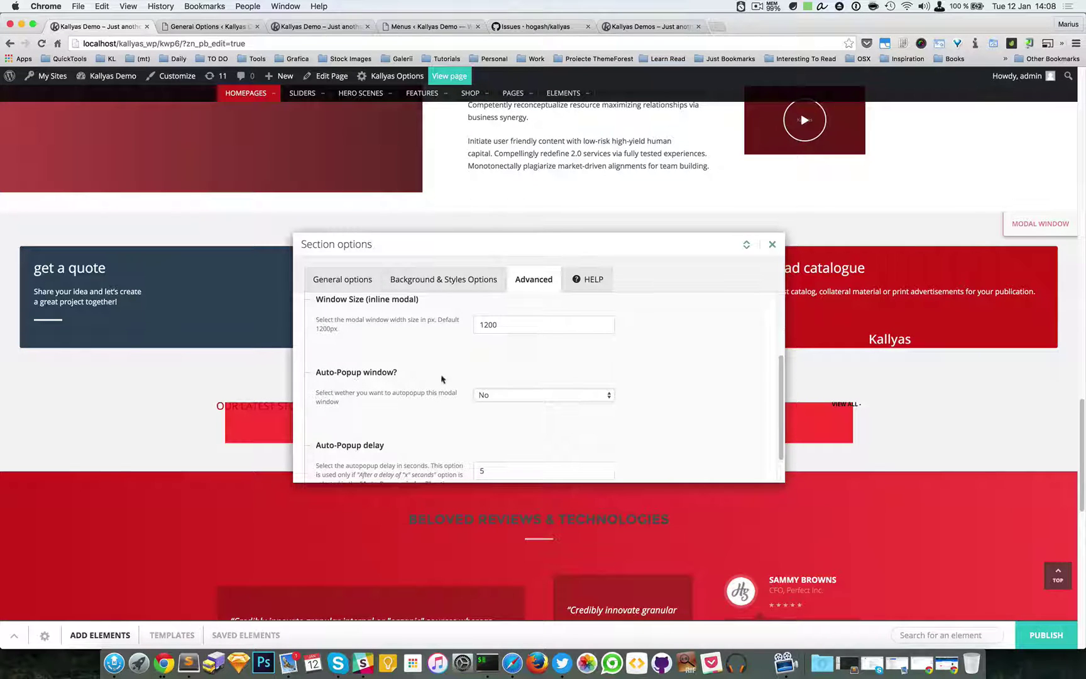
Set the Auto-Popup window to Immediately and save the section options.
left_click(504, 394)
left_click(512, 404)
left_click(773, 245)
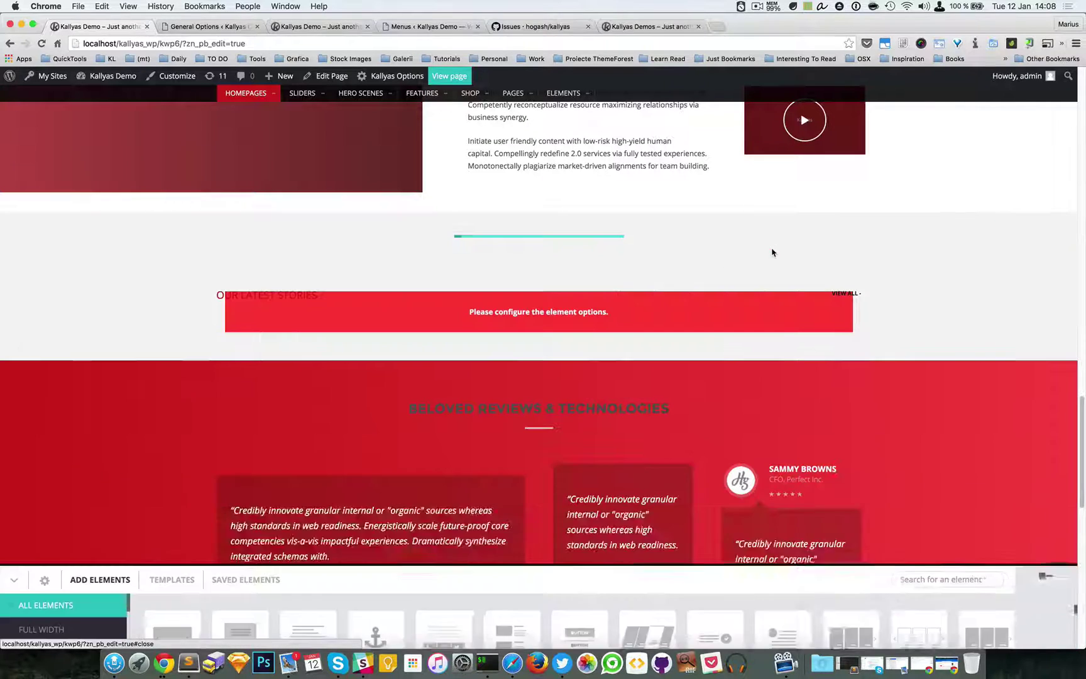
Publish, confirm the three-card modal pops up on reloading the live page, close it, and return to the editor.
left_click(1043, 503)
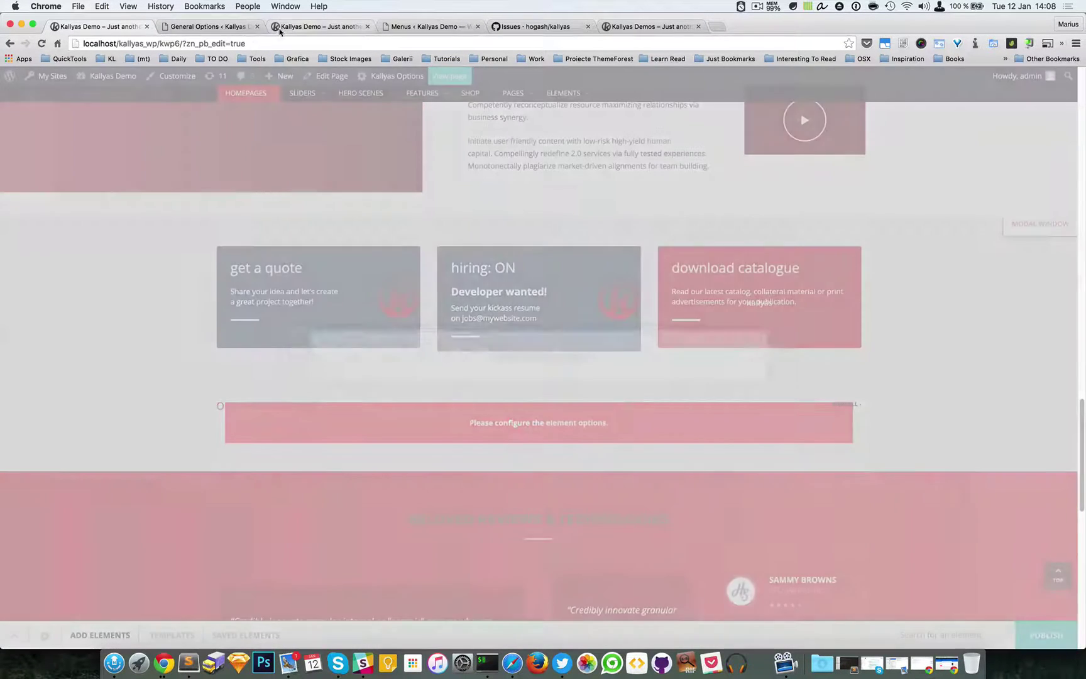
left_click(318, 26)
key("super+r")
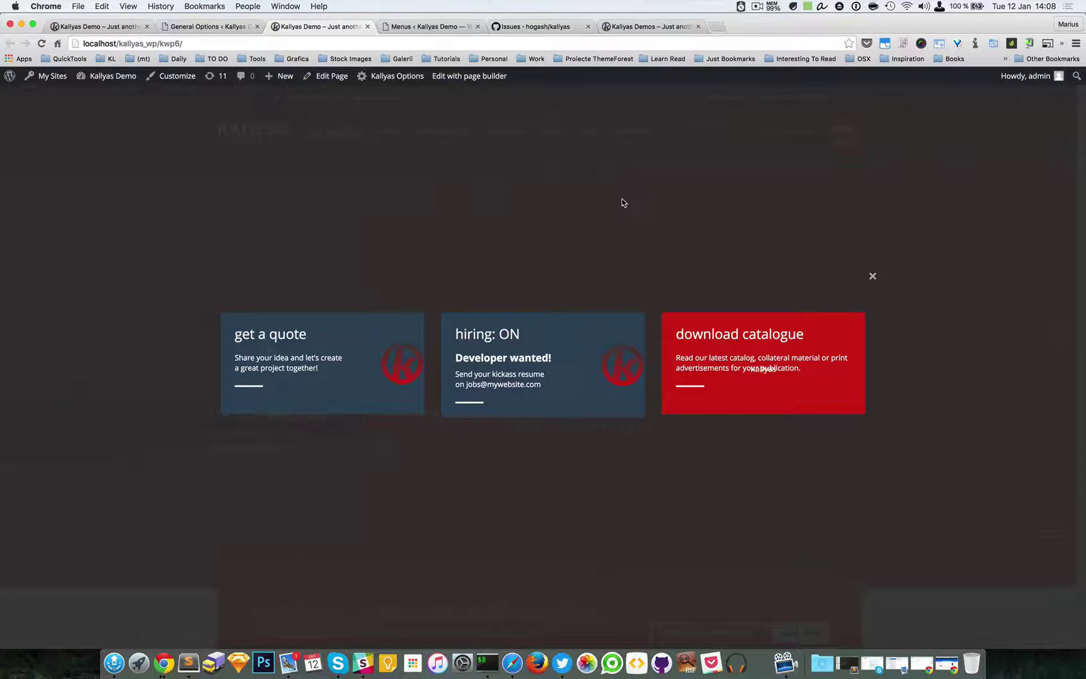
left_click(647, 203)
key("super+1")
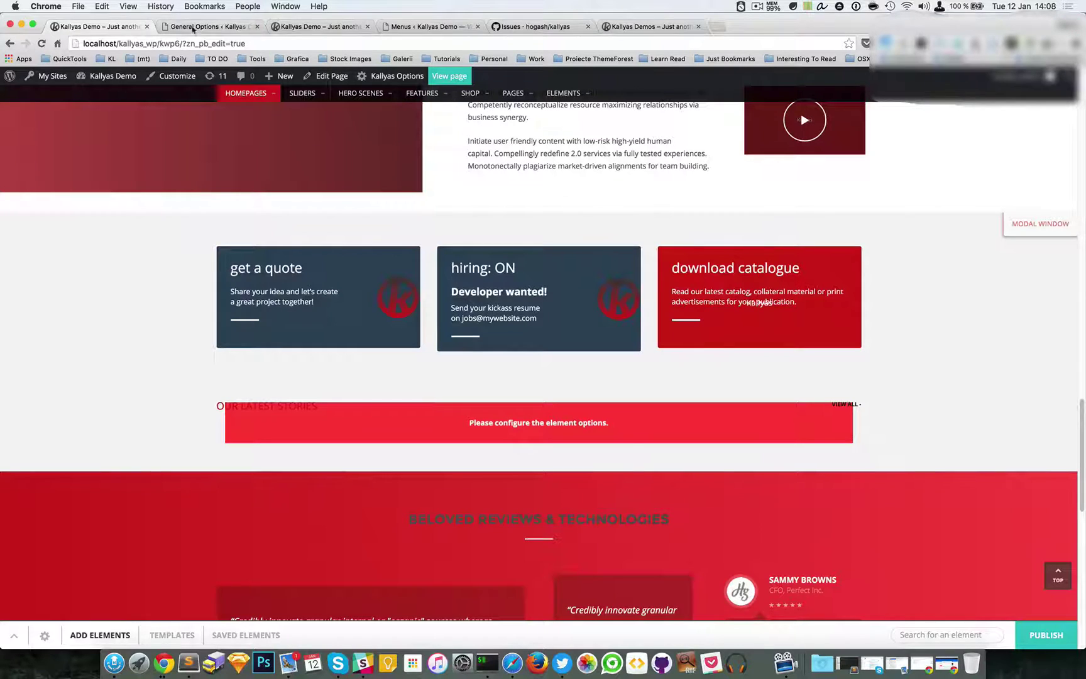
Change the cards section's Auto-Popup window to 'When user scrolls halfway down the page' and save.
mouse_move(566, 307)
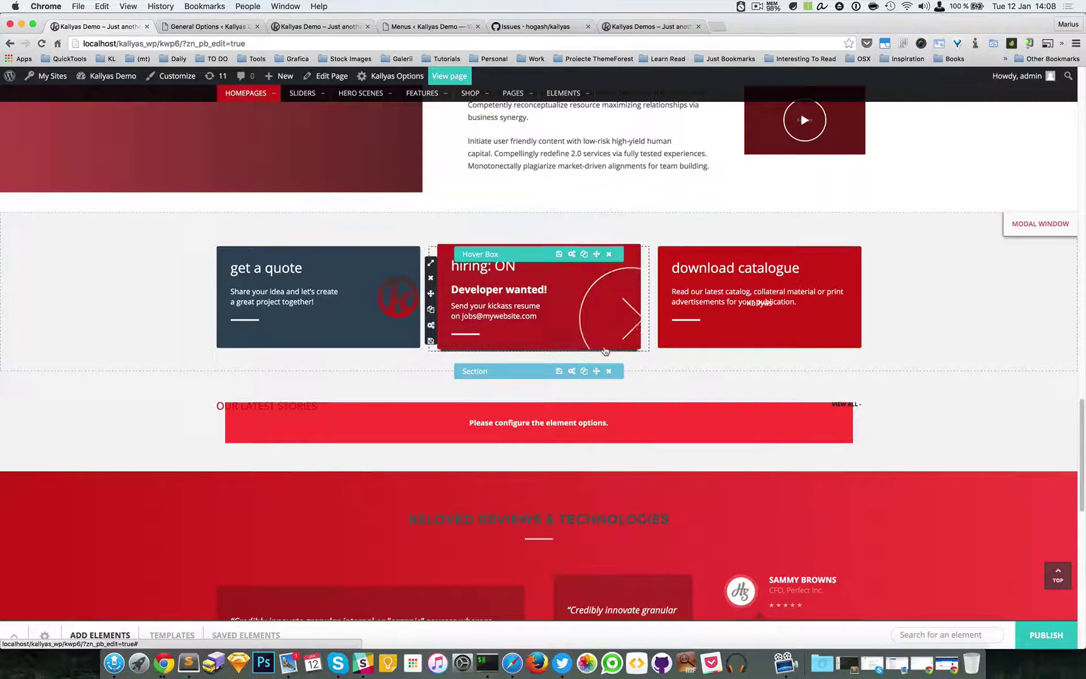
left_click(577, 372)
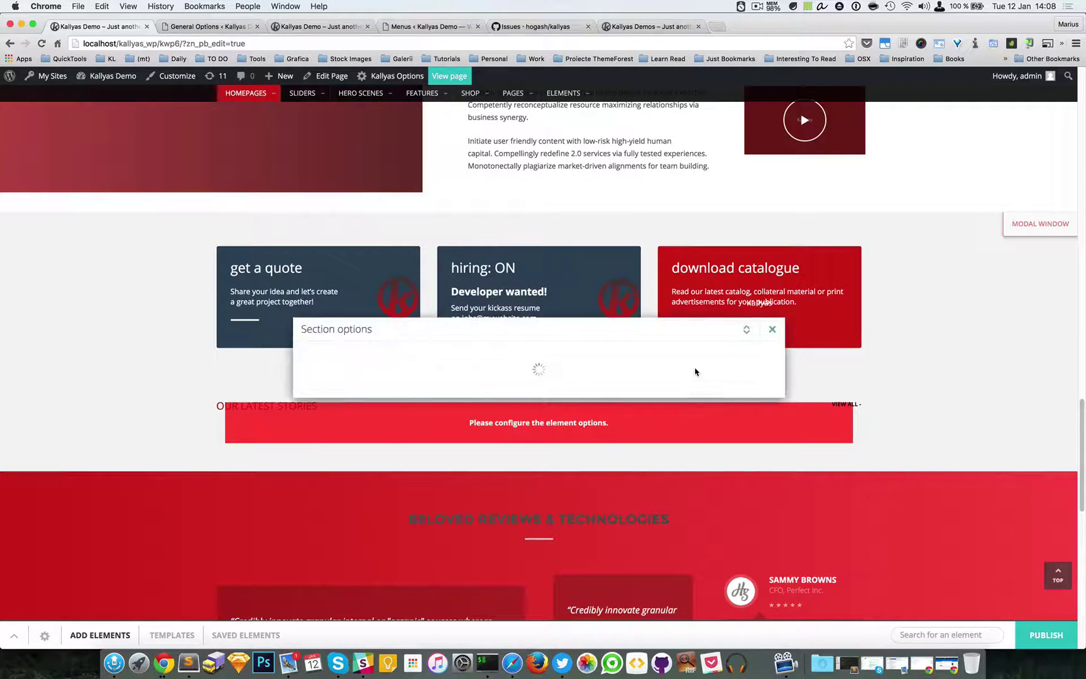
left_click(533, 280)
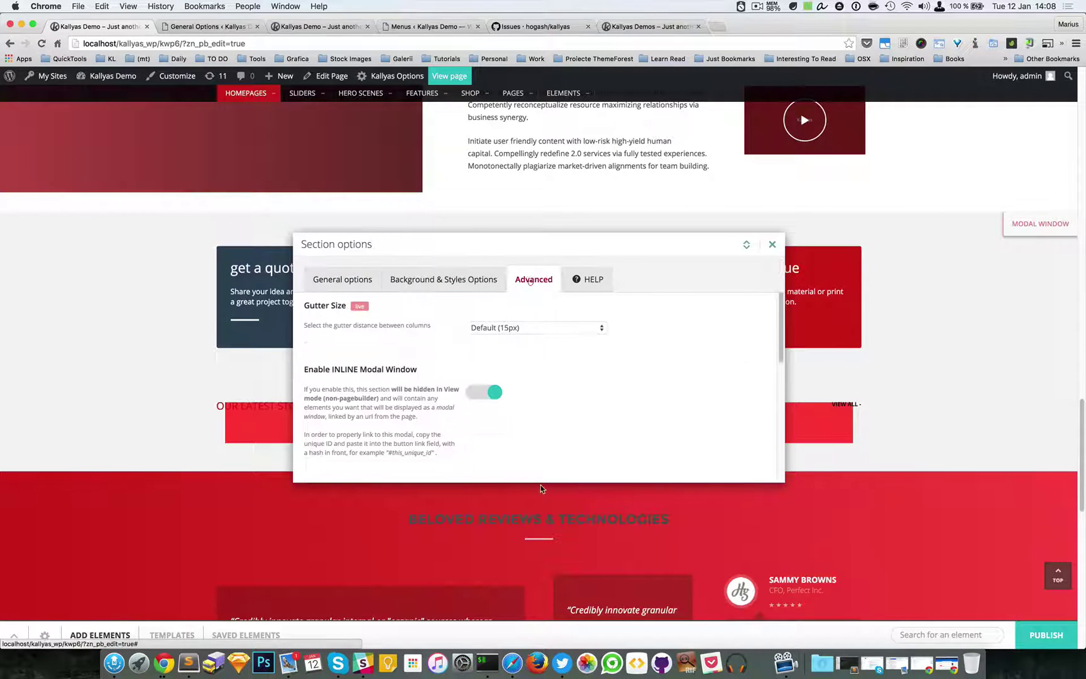
scroll(539, 450, "down", 5)
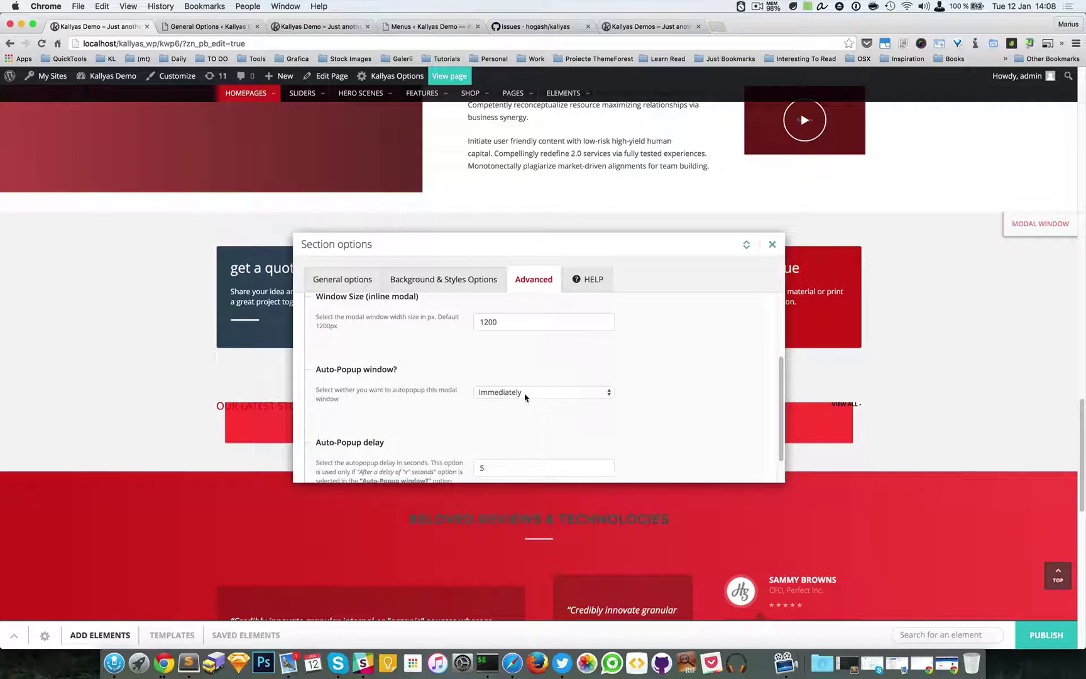
left_click(525, 393)
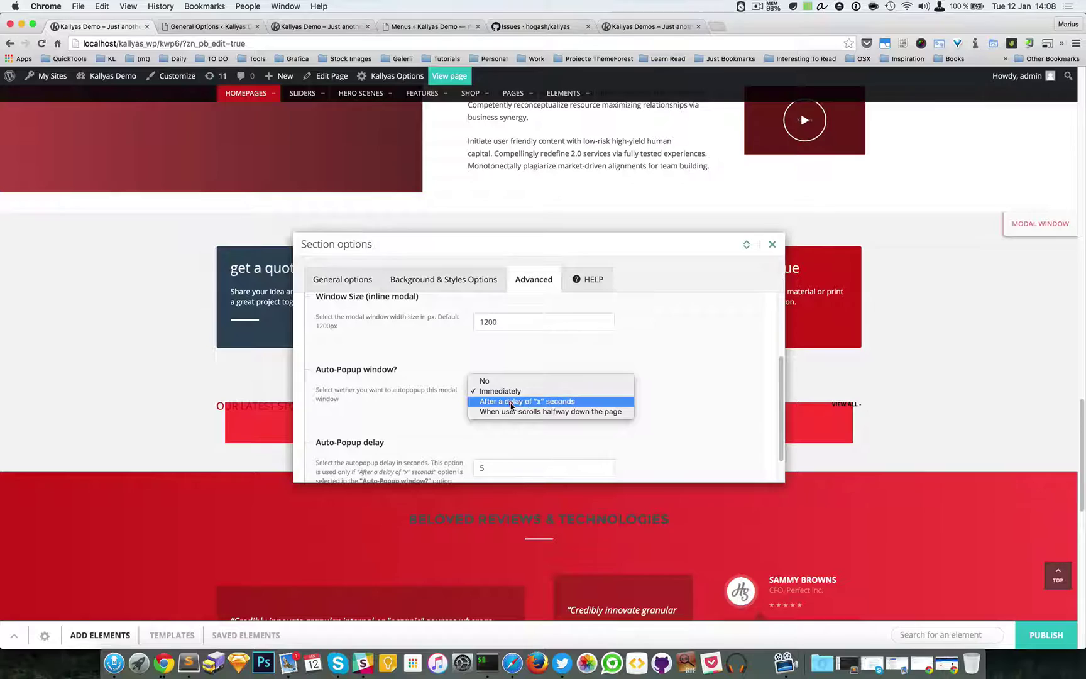
left_click(548, 404)
scroll(540, 421, "down", 1)
scroll(484, 438, "down", 1)
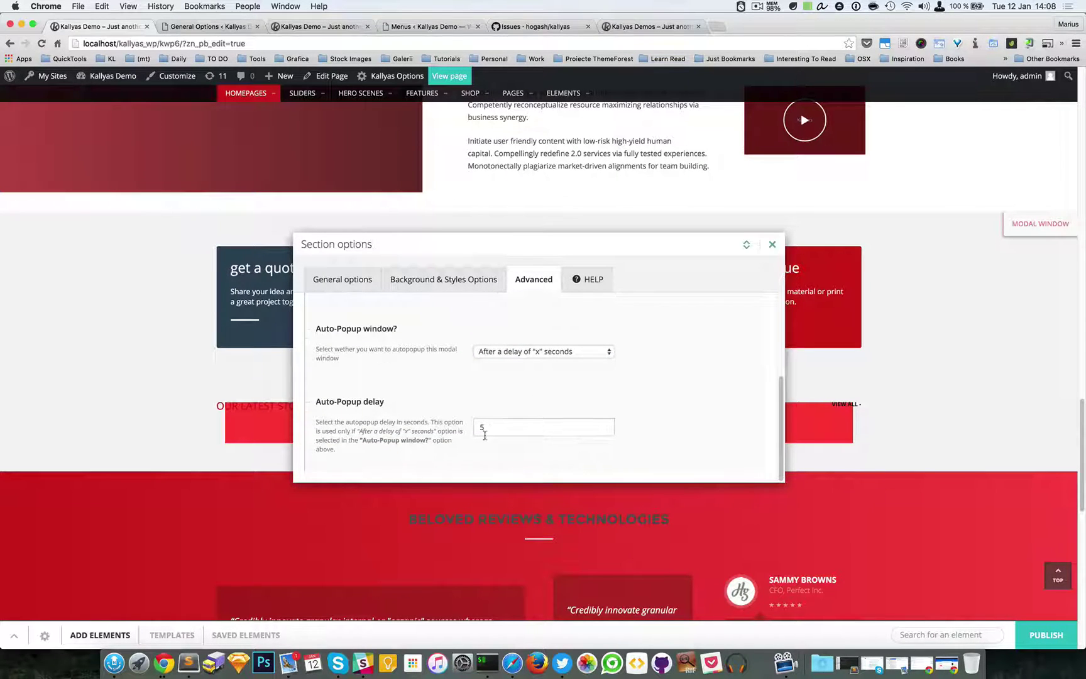
left_click(533, 352)
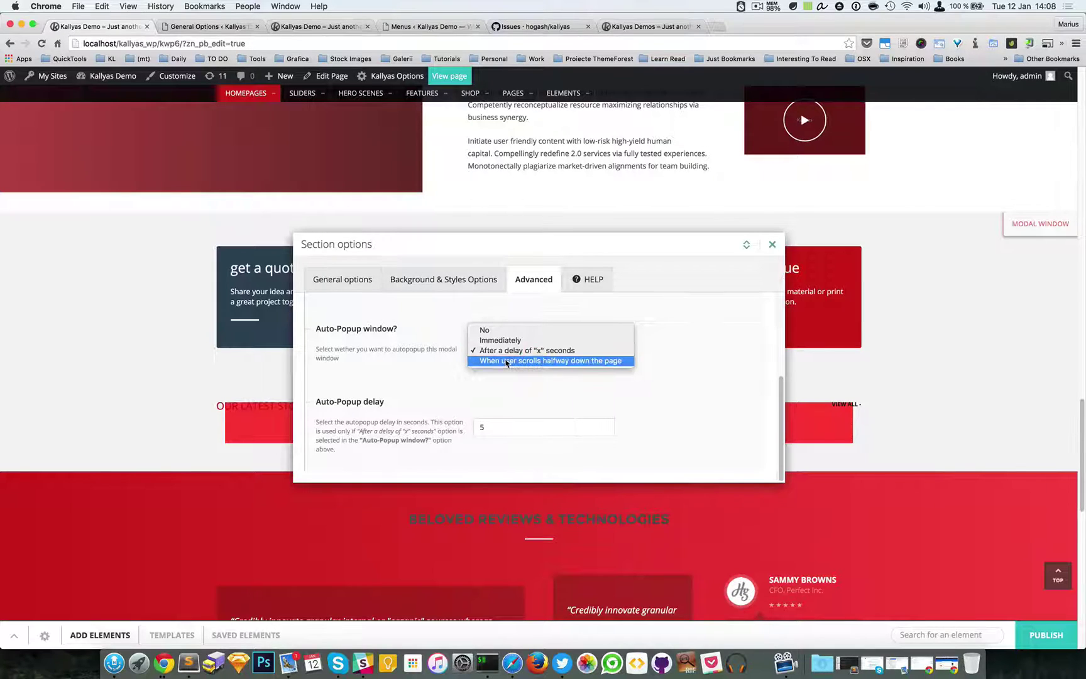
left_click(489, 361)
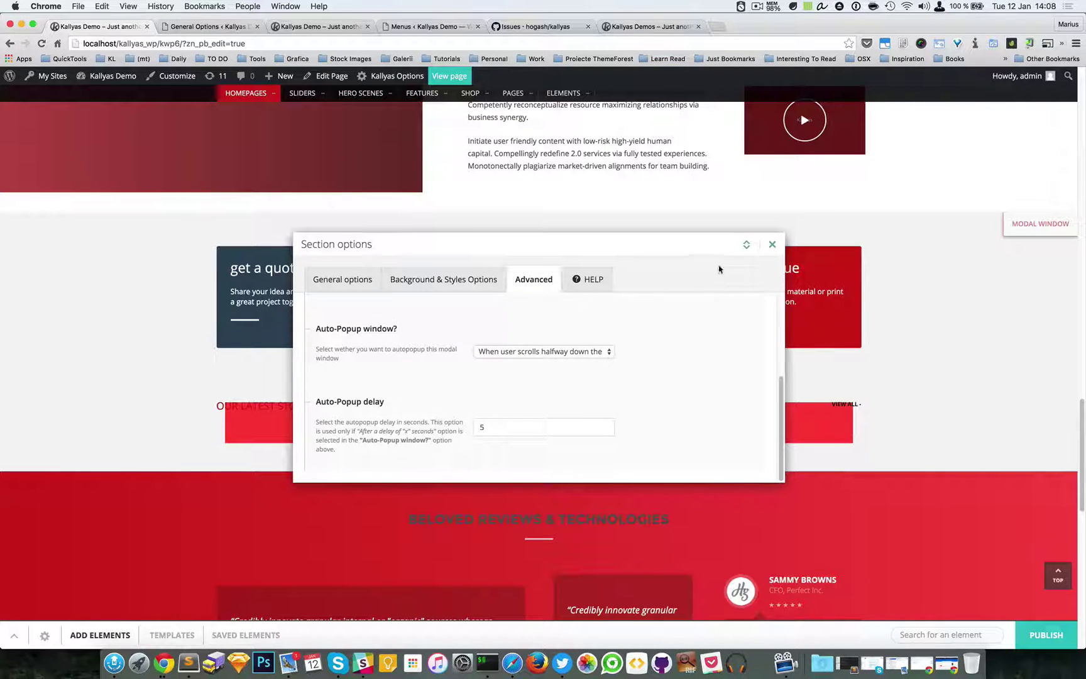
left_click(772, 245)
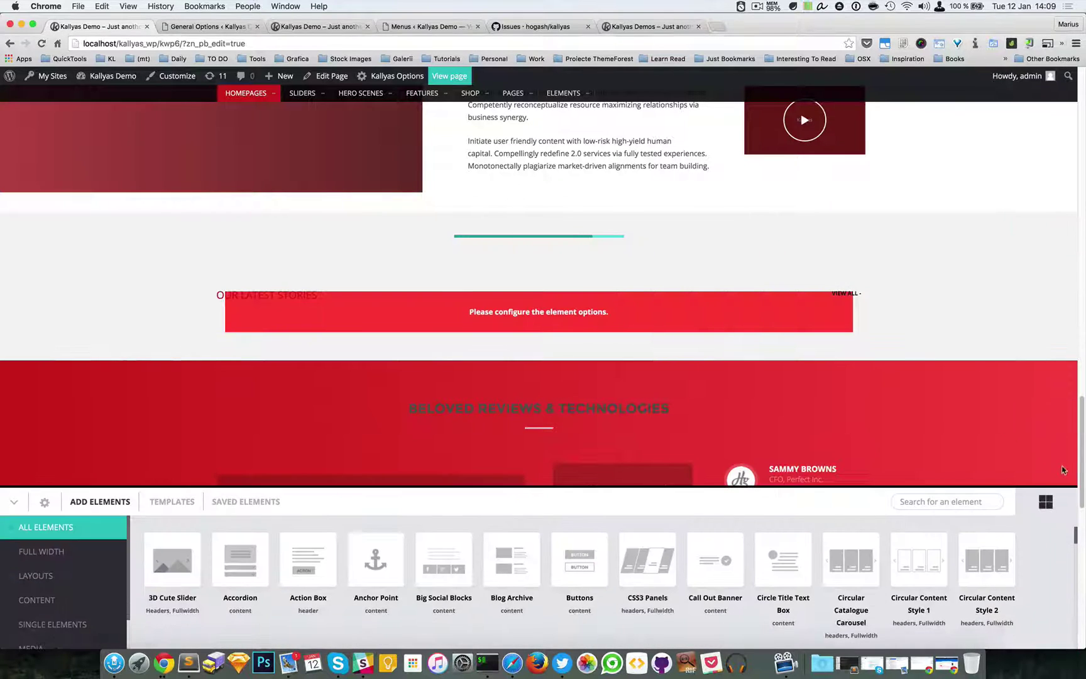
Publish the updated page and reload the live site.
left_click(1052, 501)
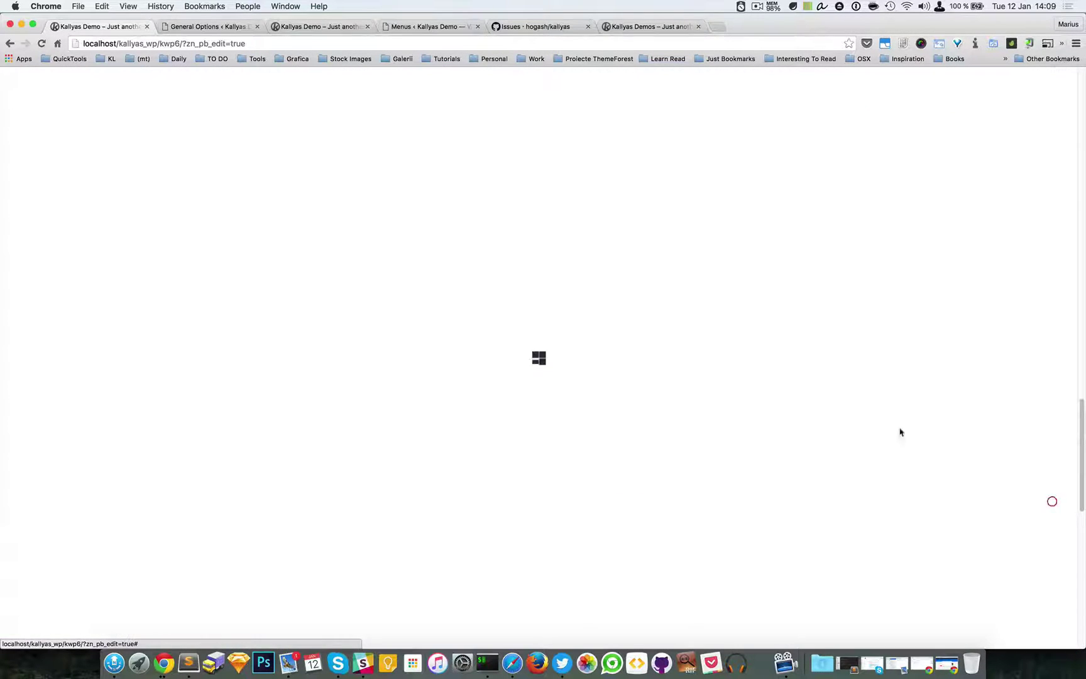
left_click(320, 26)
left_click(41, 43)
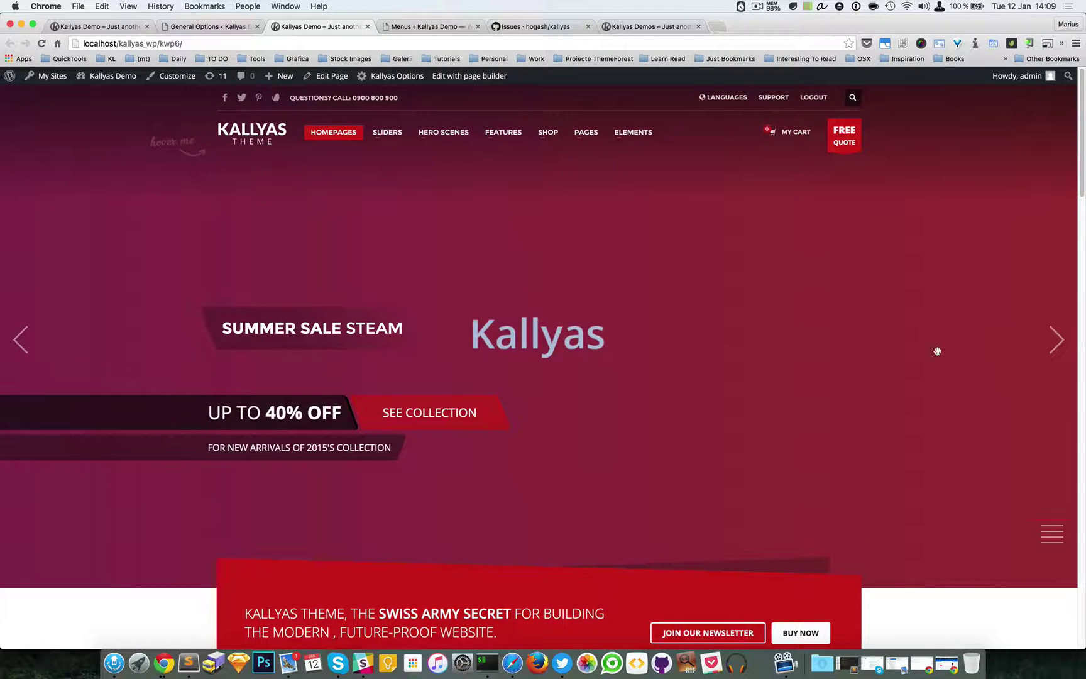
Scroll halfway down the live page until the modal pops up, close it, and return to the builder.
scroll(937, 351, "down", 1)
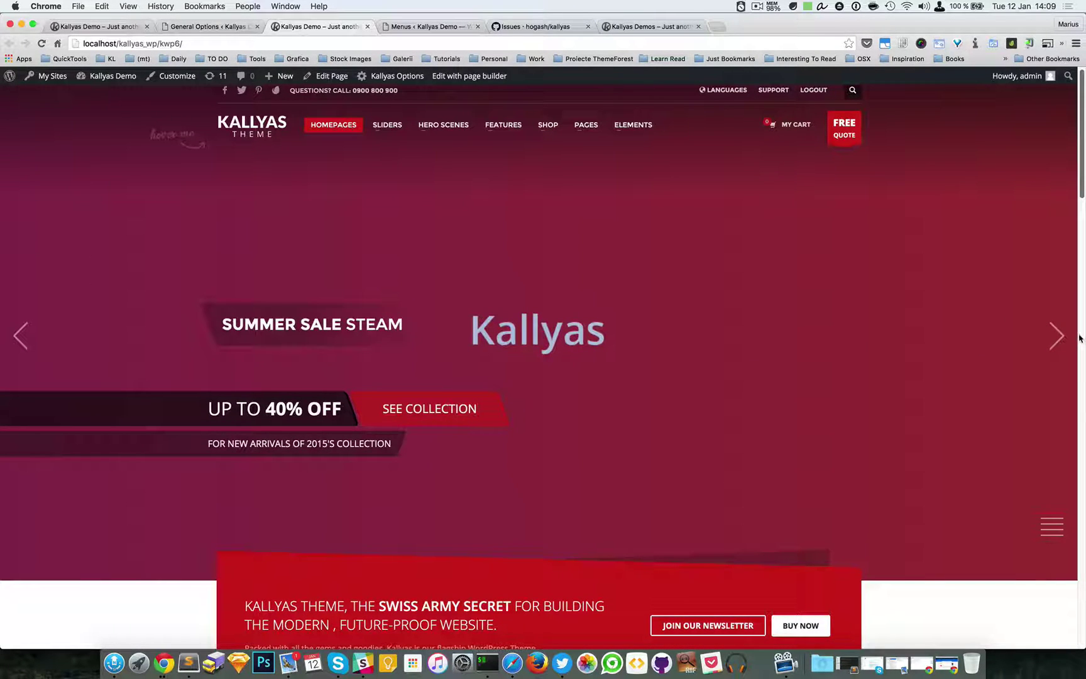
scroll(783, 351, "down", 4)
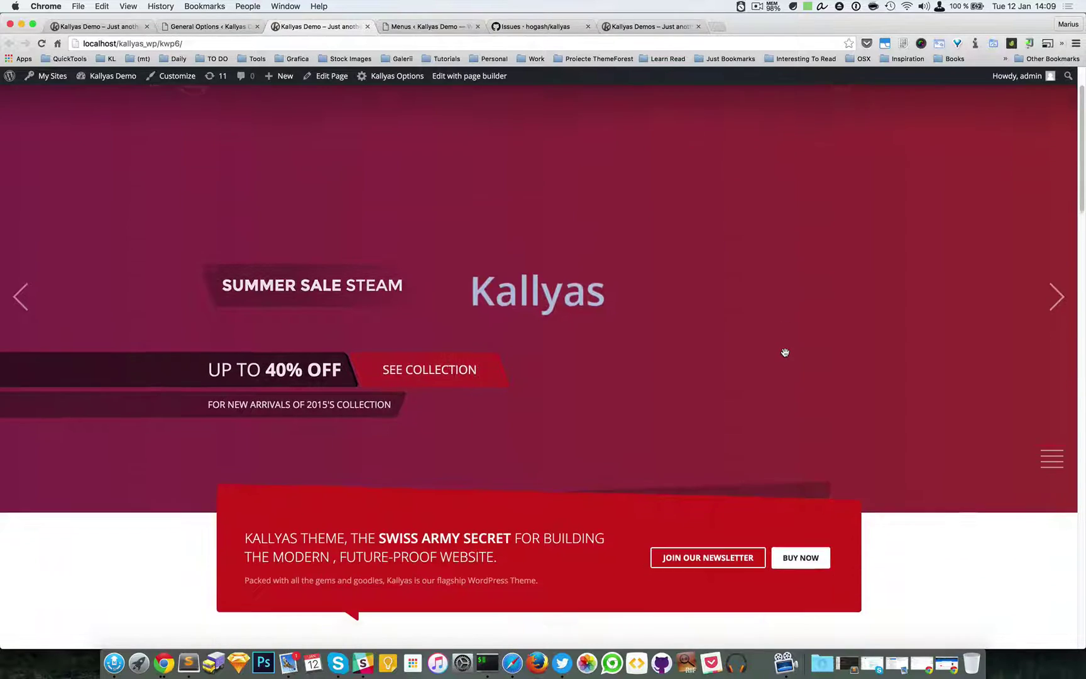
scroll(784, 352, "down", 10)
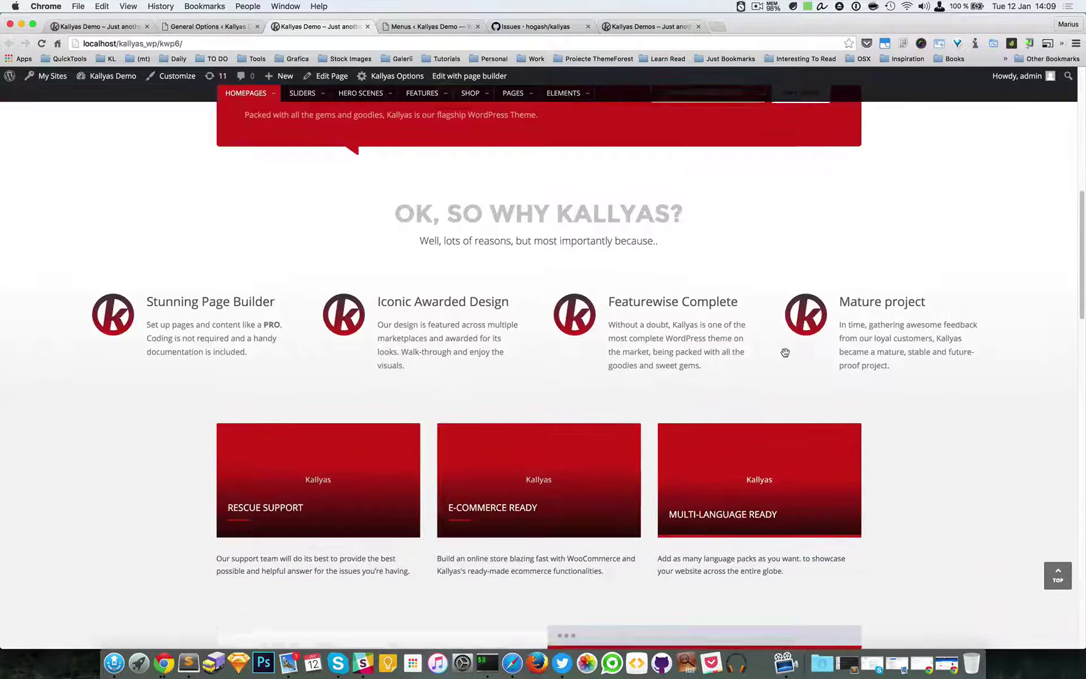
scroll(785, 352, "down", 10)
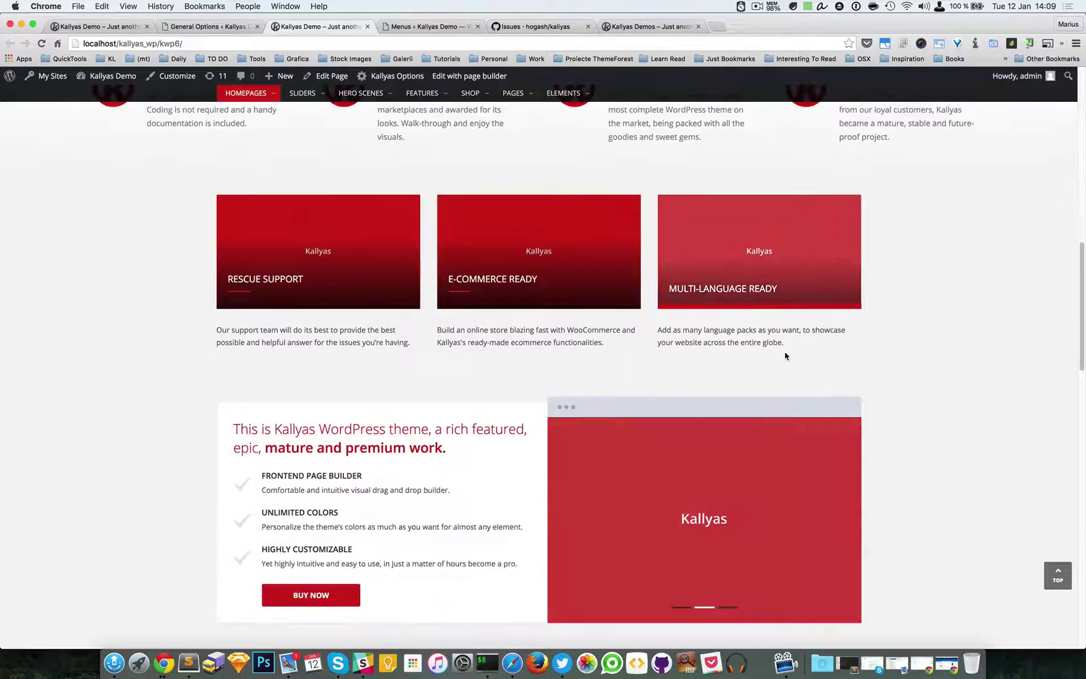
scroll(784, 356, "down", 7)
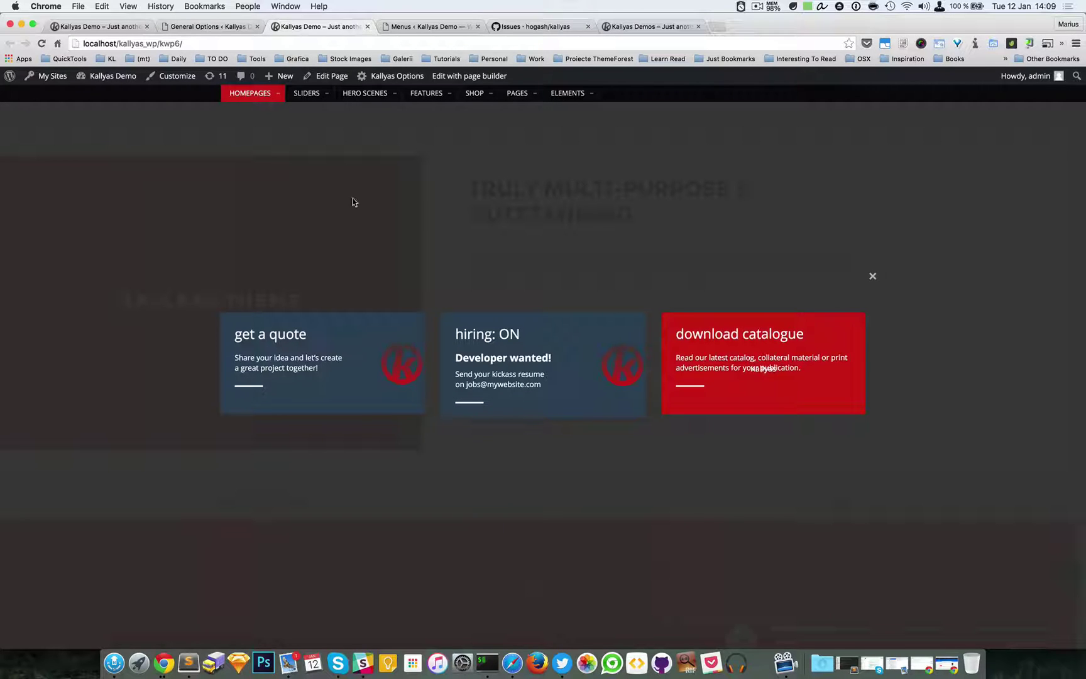
left_click(537, 233)
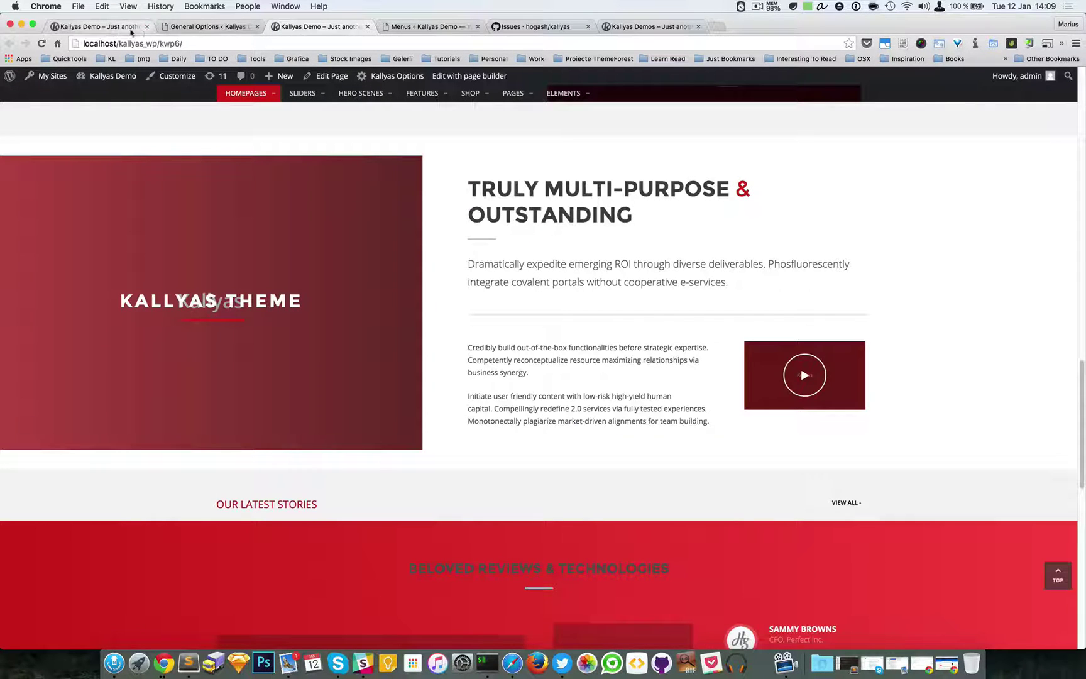
left_click(95, 30)
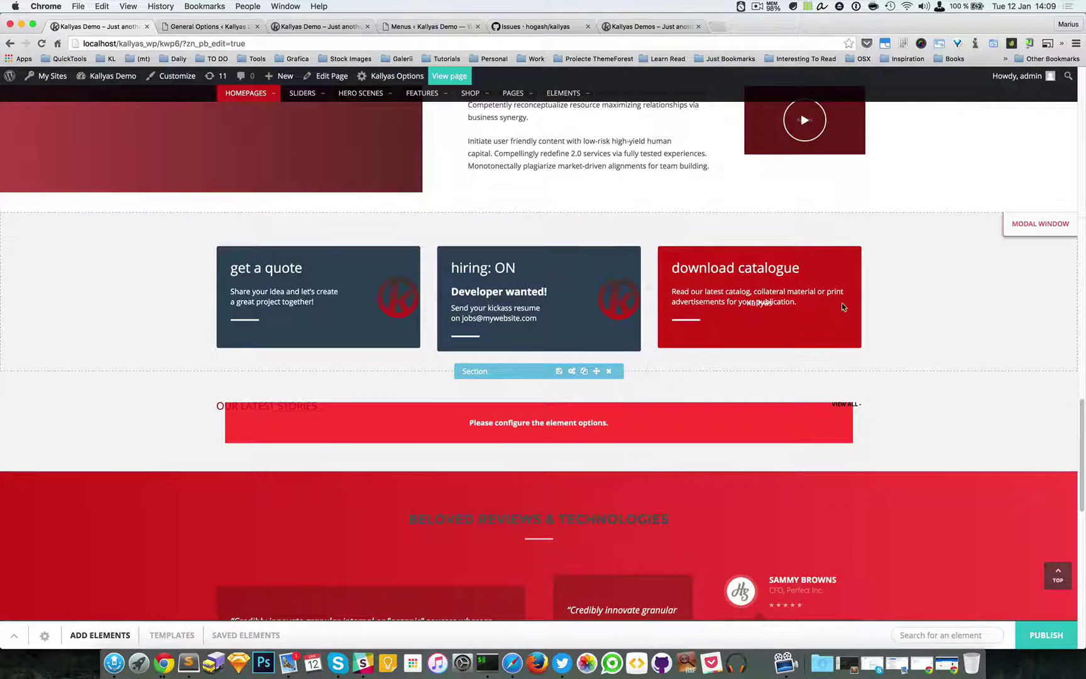
mouse_move(775, 269)
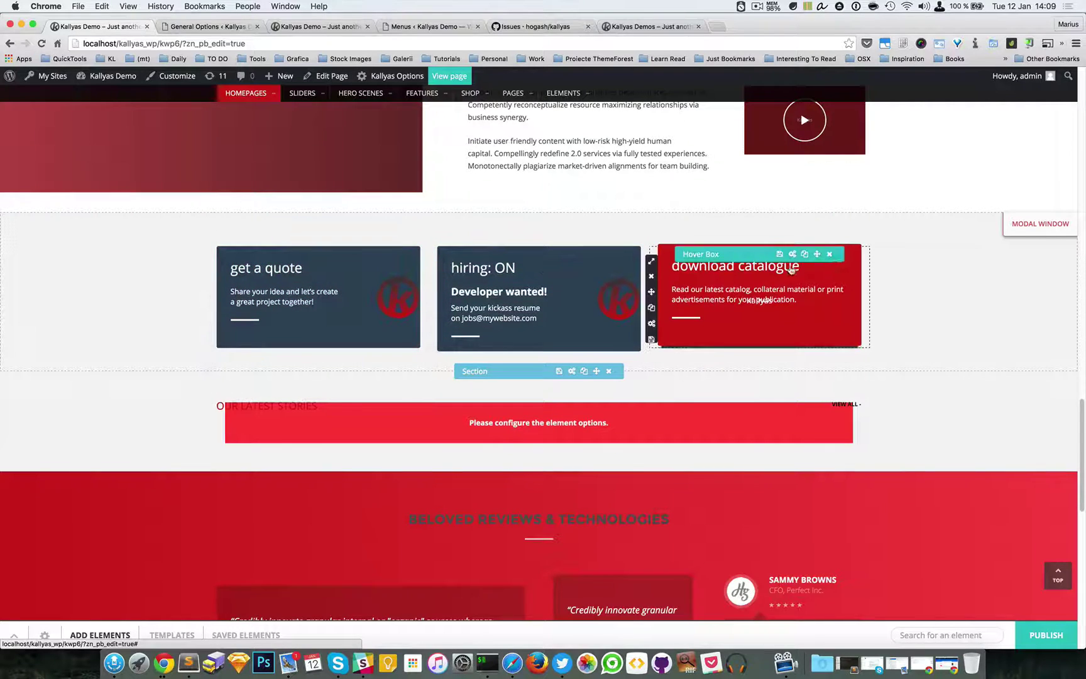